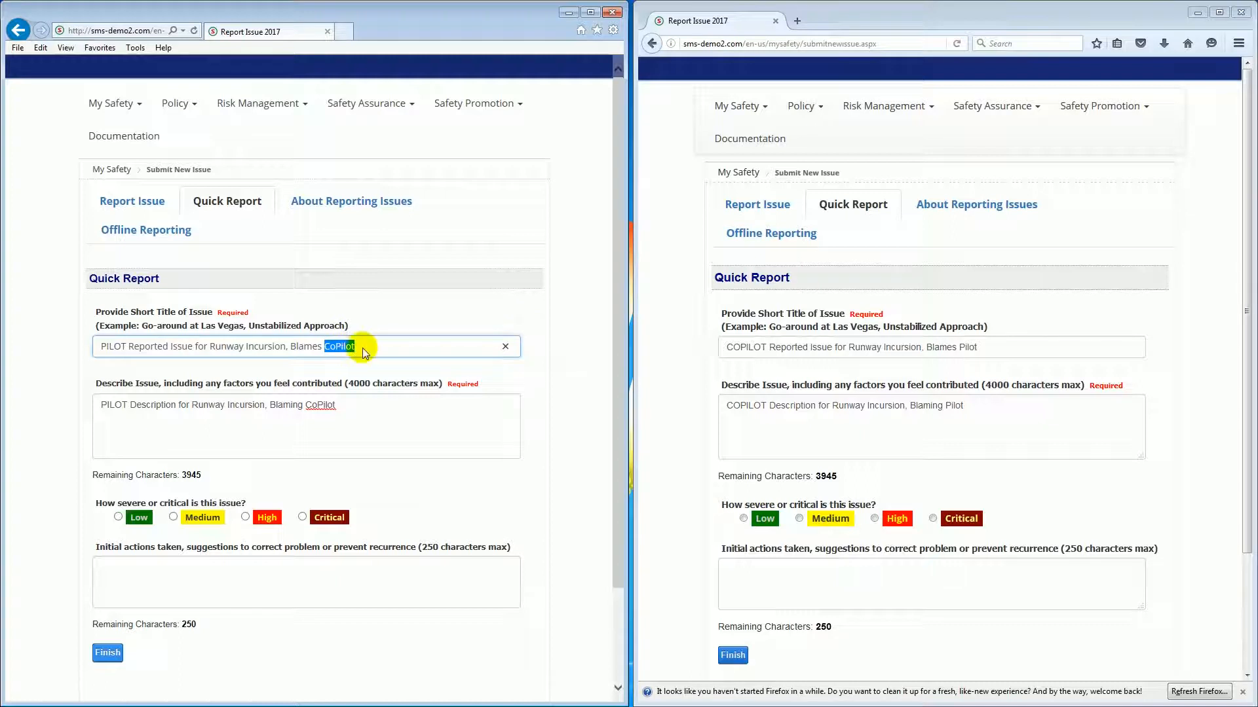
Submit both runway incursion quick reports, the pilot's blaming the copilot and the copilot's blaming the pilot
double_click(729, 347)
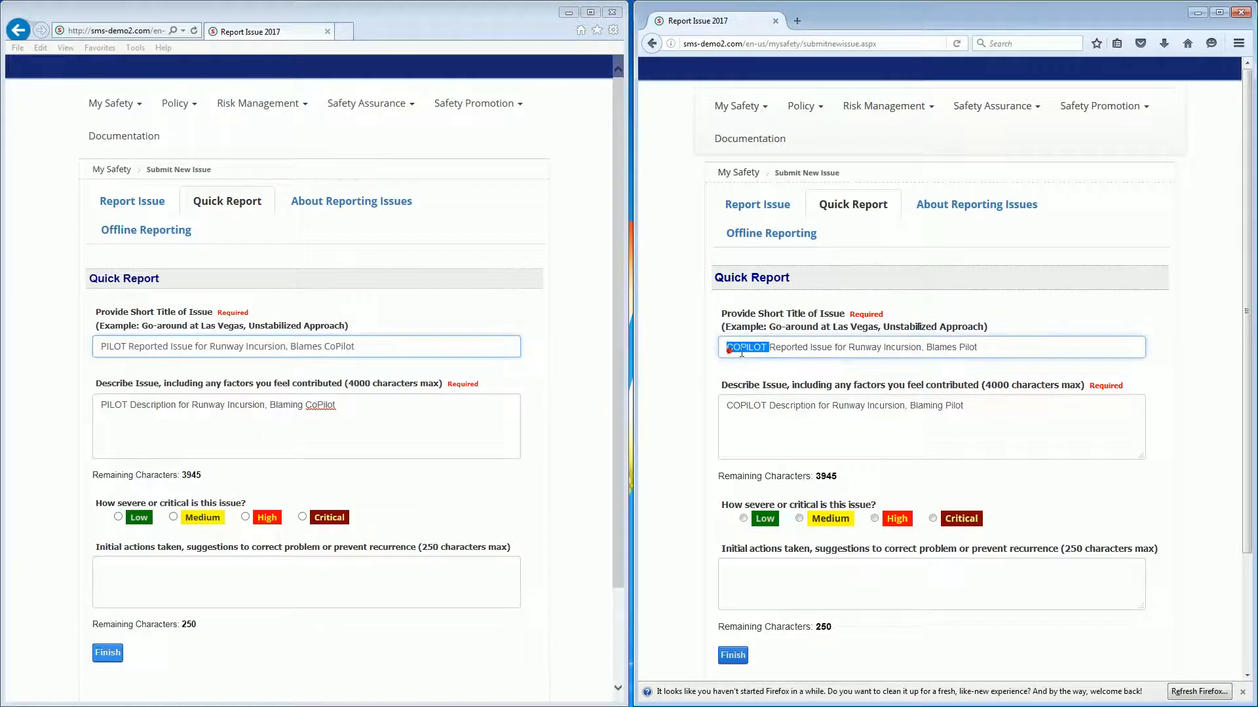
double_click(968, 347)
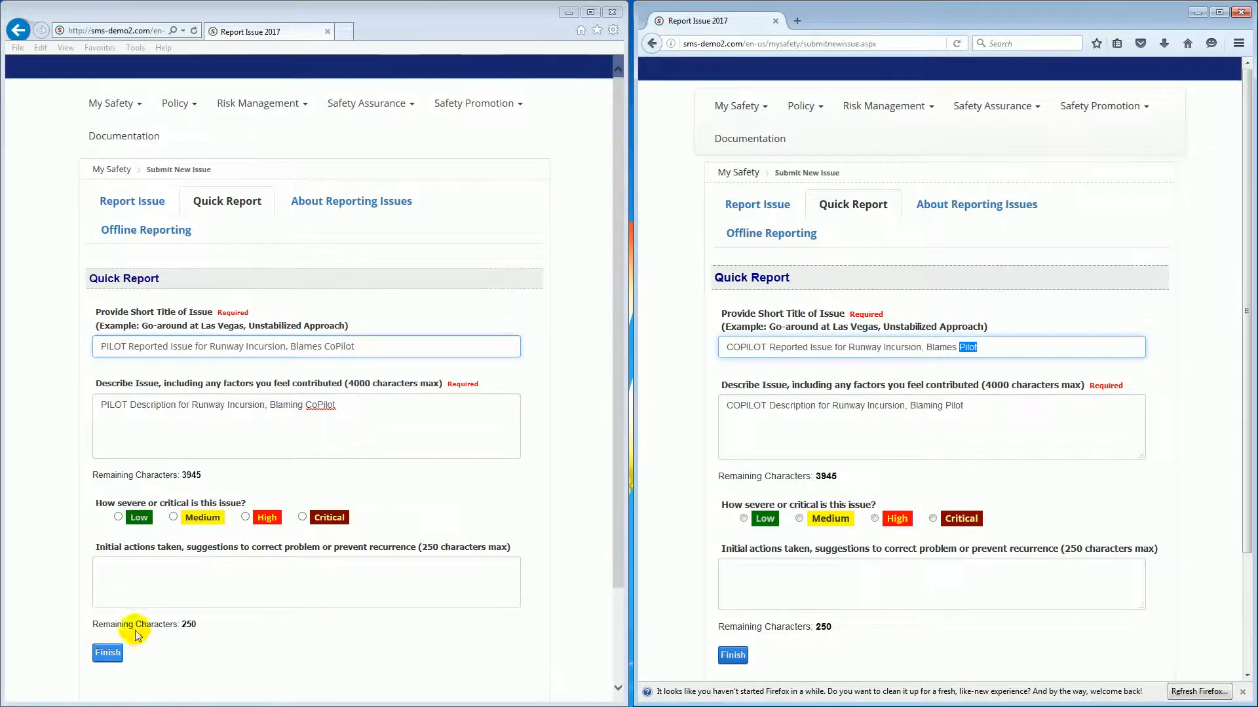
left_click(107, 652)
left_click(732, 656)
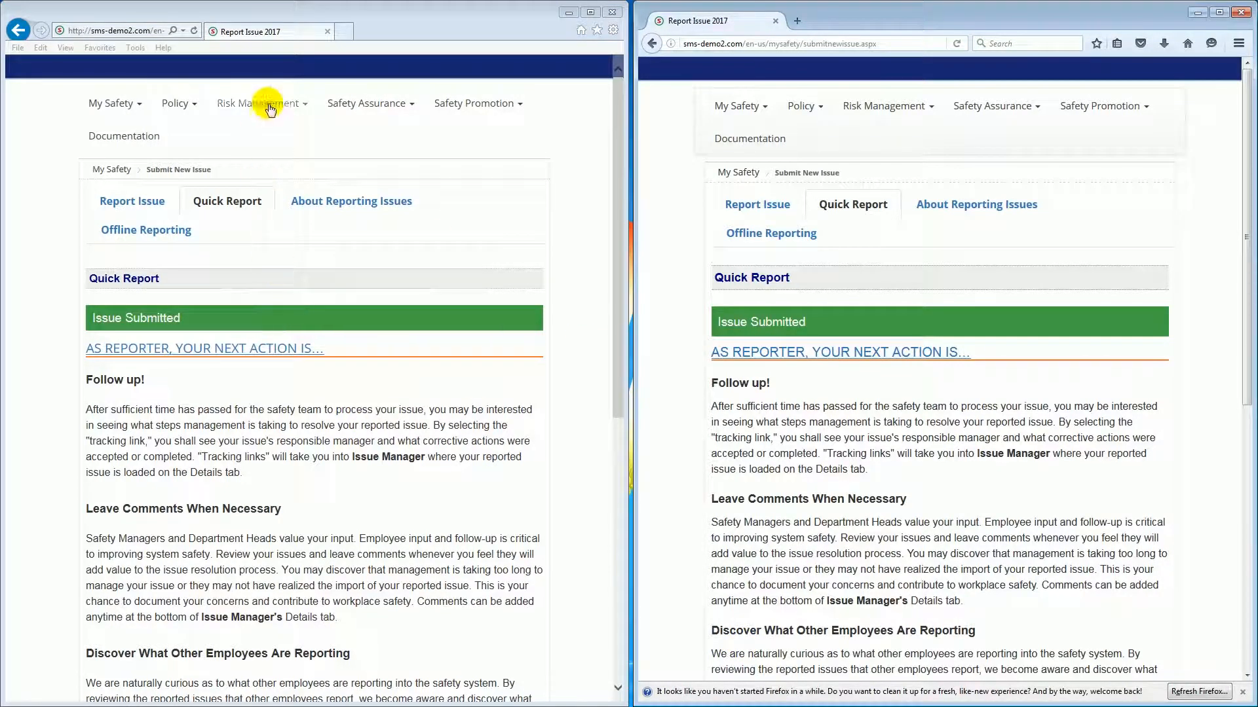
Open Issue Manager in both the pilot's and the copilot's browser sessions
mouse_move(258, 103)
left_click(262, 131)
mouse_move(884, 106)
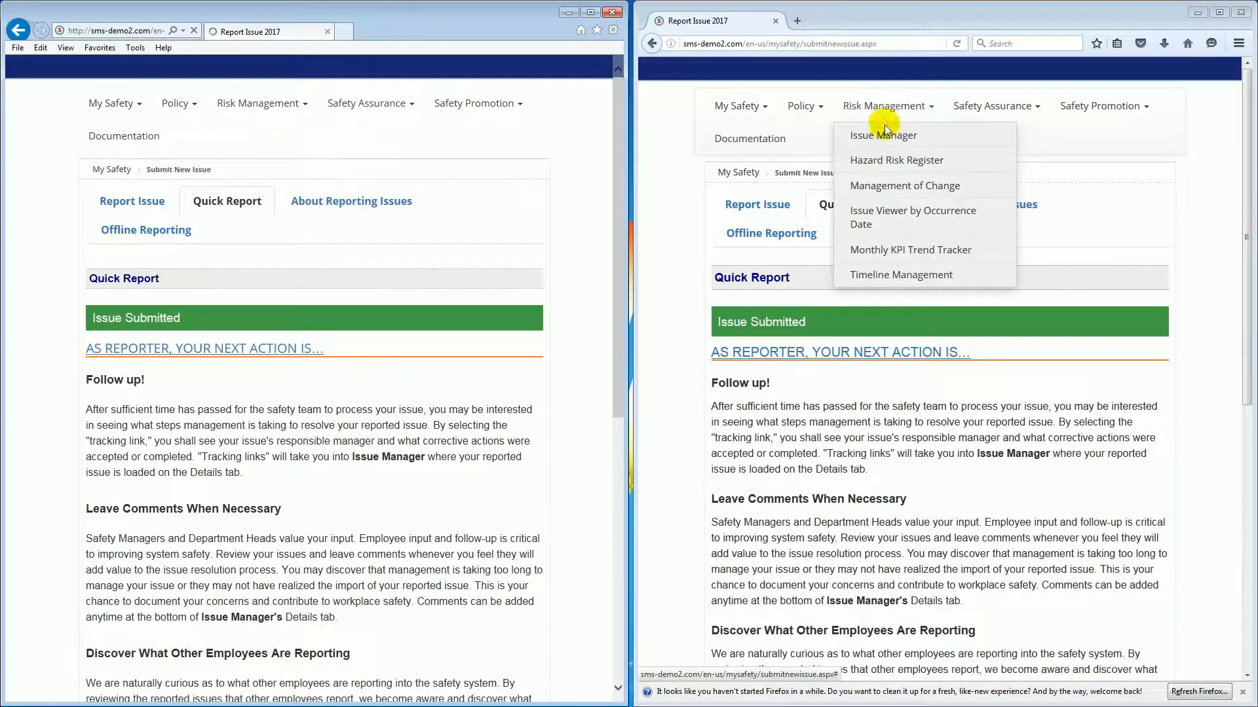
left_click(883, 135)
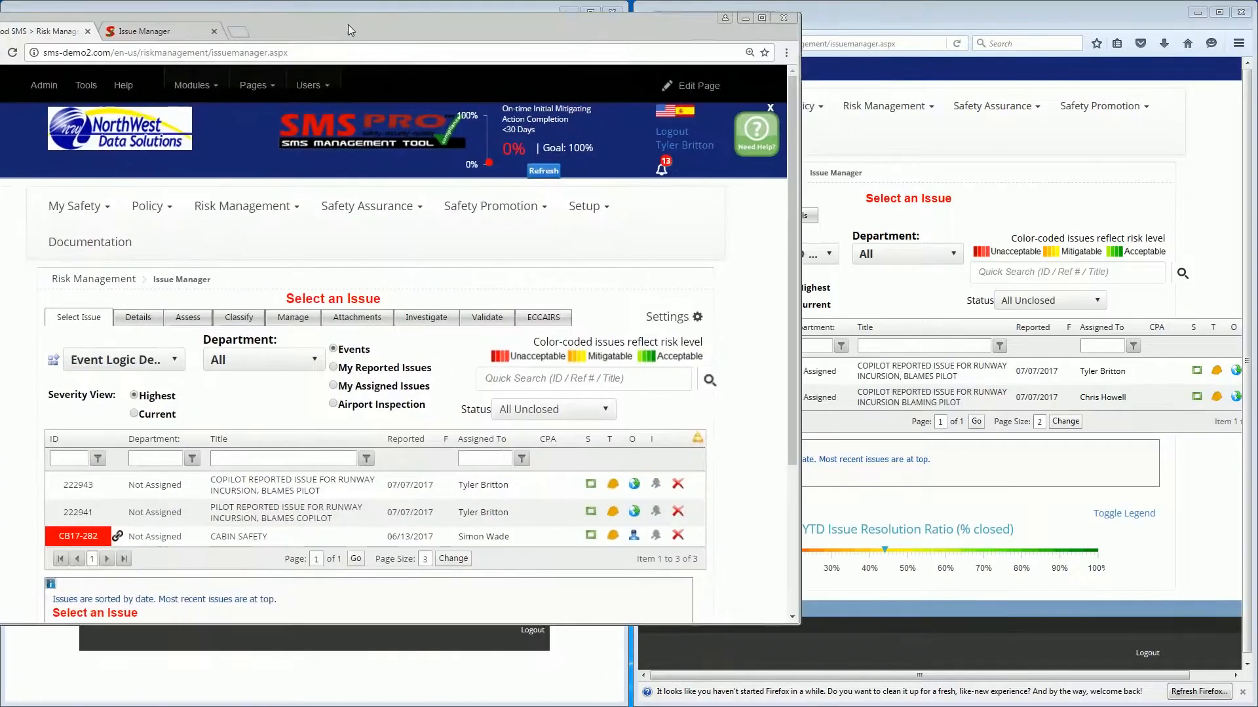
Maximize the safety manager's Chrome window and open the details of pilot-reported issue 222941
left_click_drag(348, 25, 394, 61)
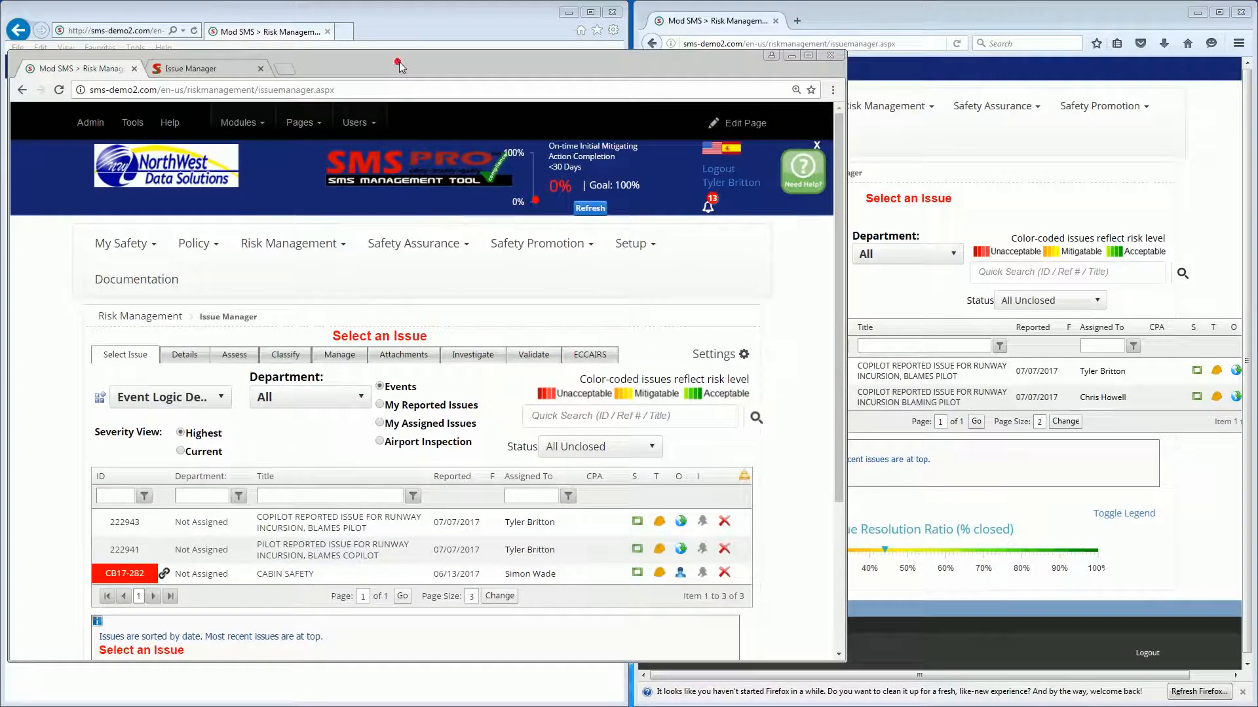
double_click(406, 62)
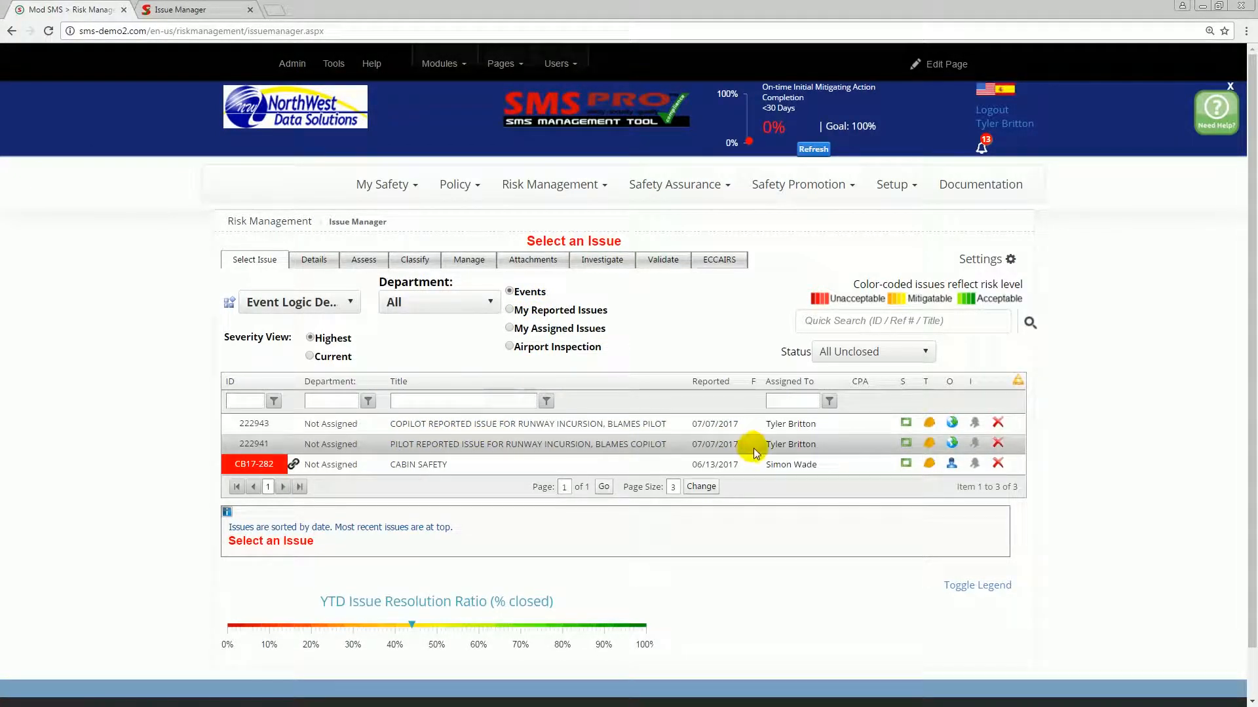
left_click(544, 444)
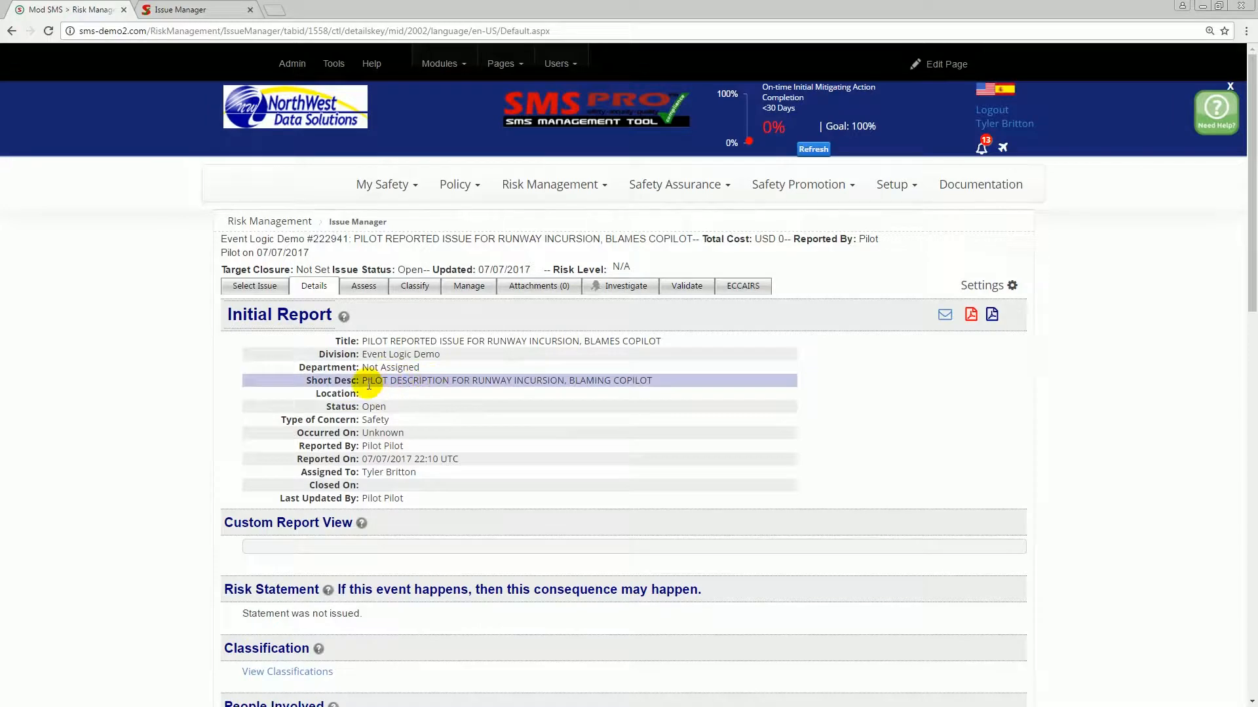
Open the copilot-reported runway incursion issue and merge its event into 222941, the pilot-reported event
left_click(251, 287)
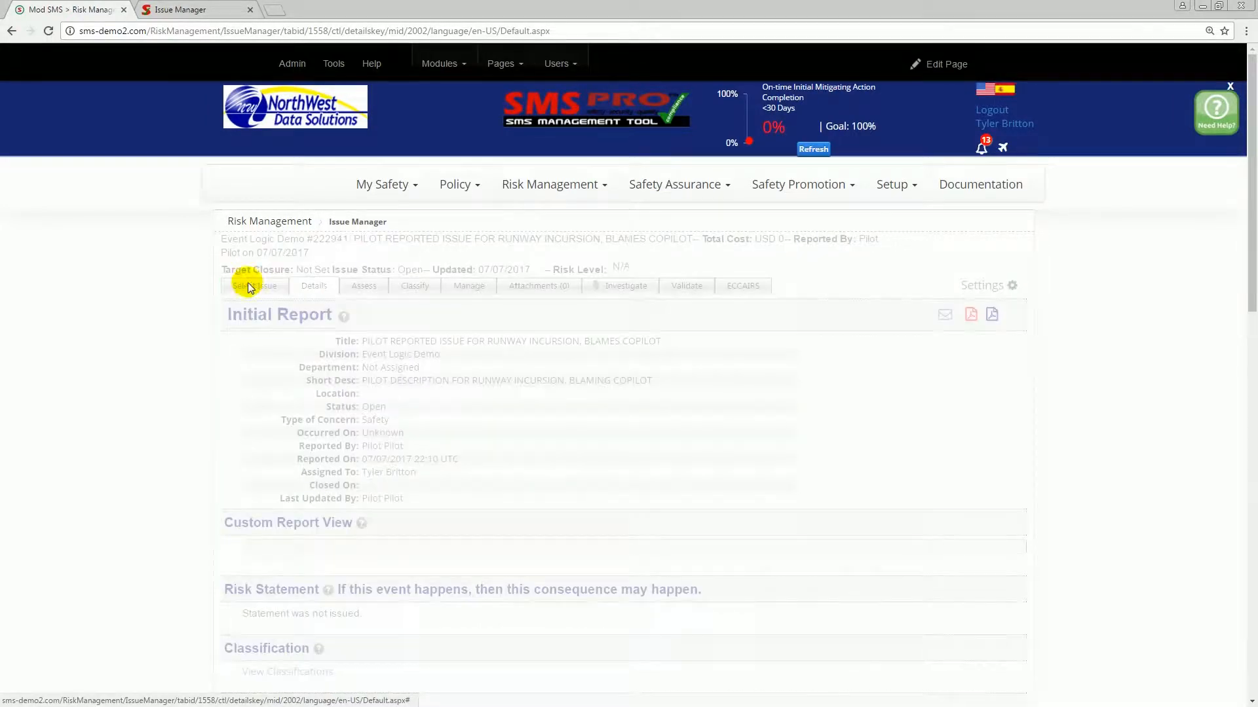
left_click(454, 426)
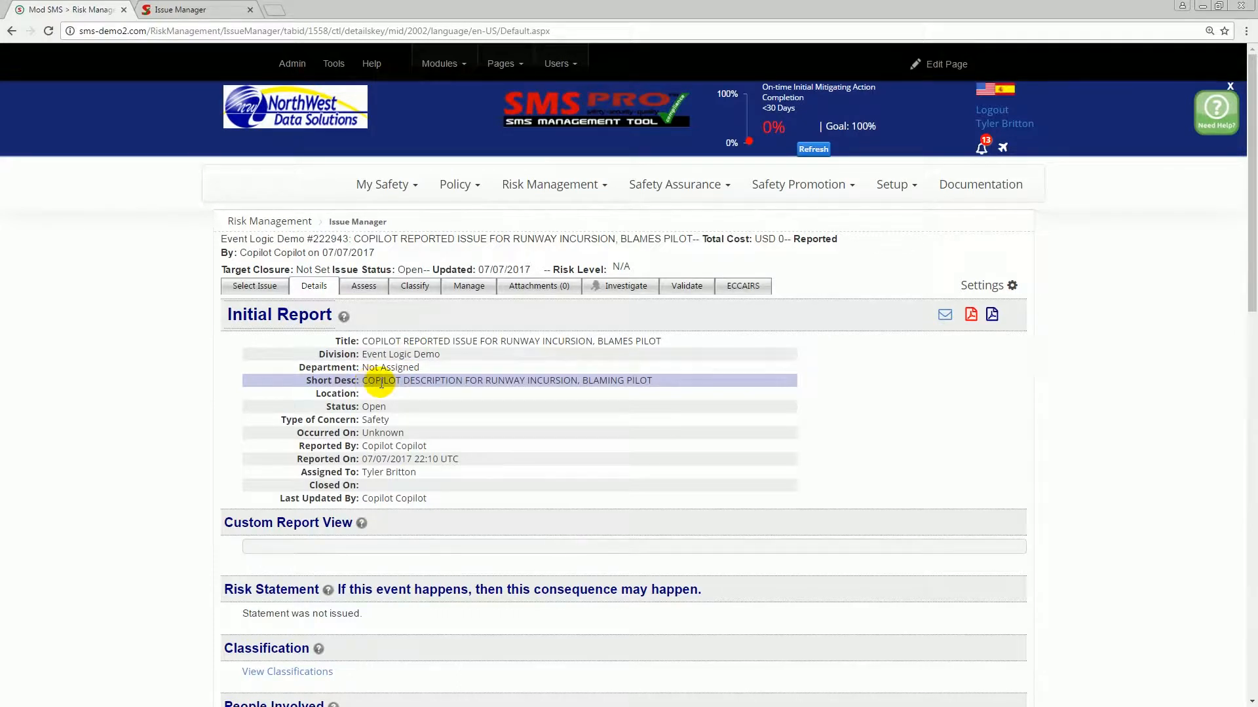
left_click(359, 289)
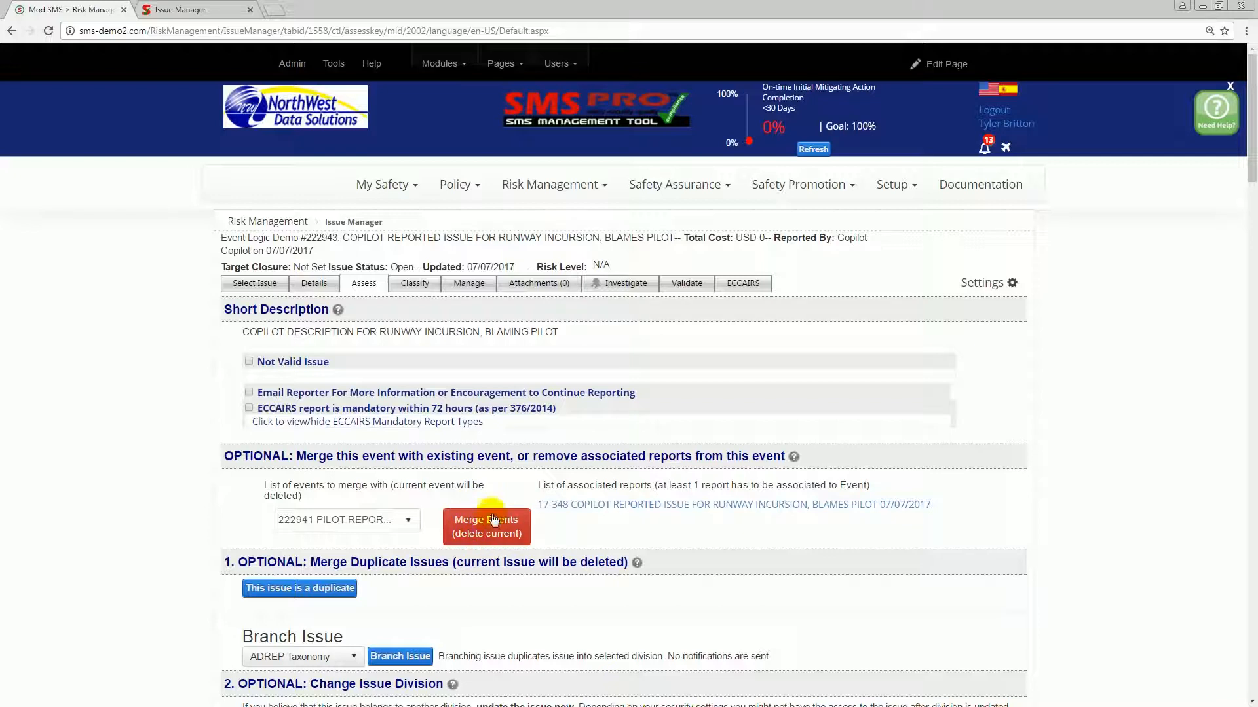
left_click(404, 522)
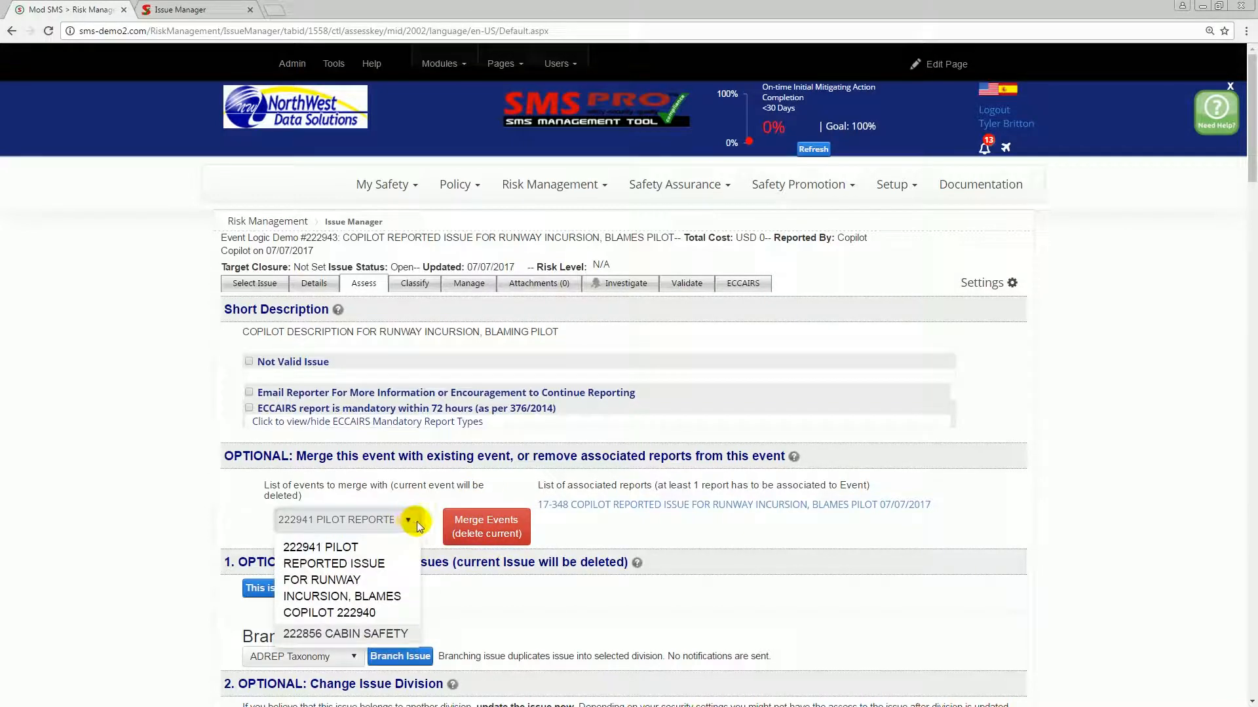
left_click(321, 573)
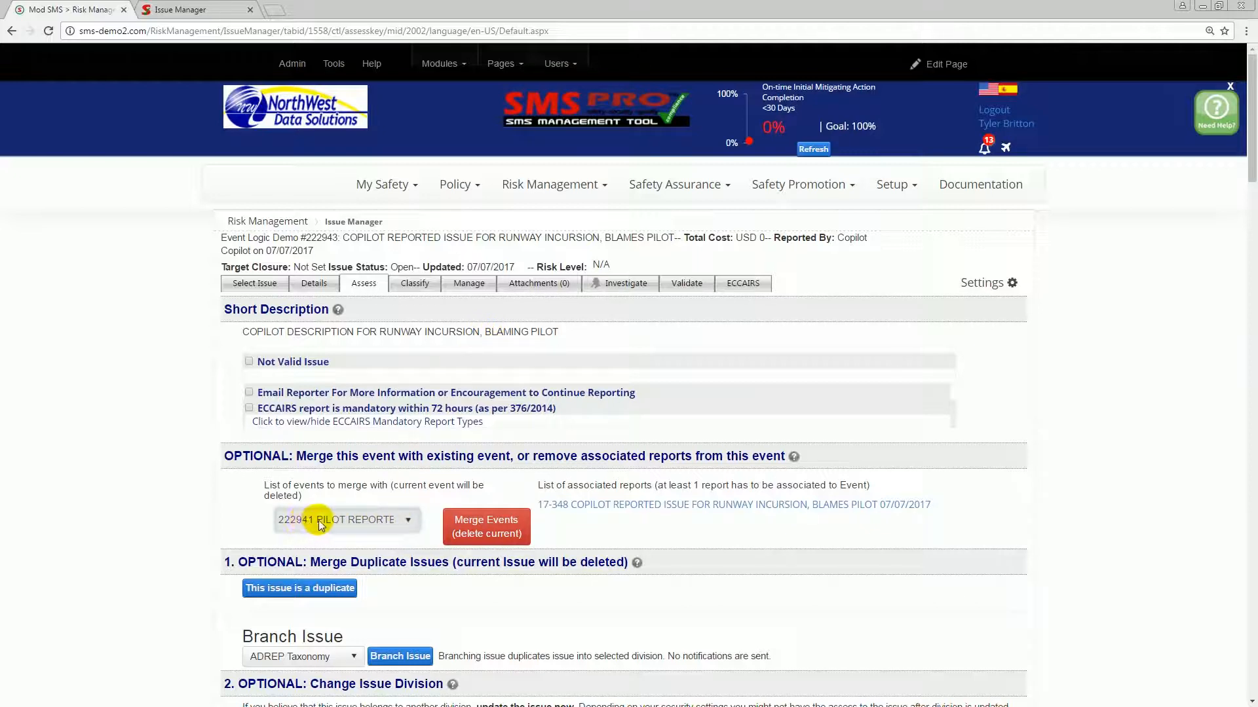
left_click(469, 526)
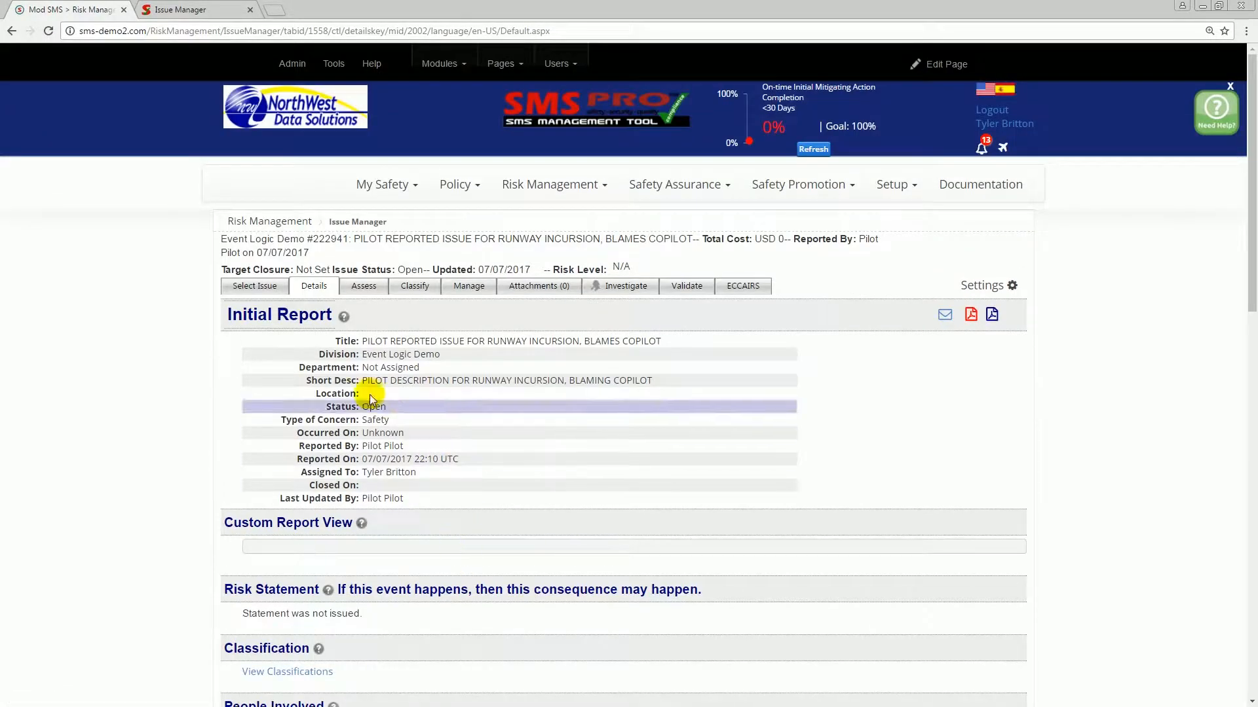
Check the associated reports in the assessment of event 222941 and open copilot report 17-348 to review its title
left_click(254, 288)
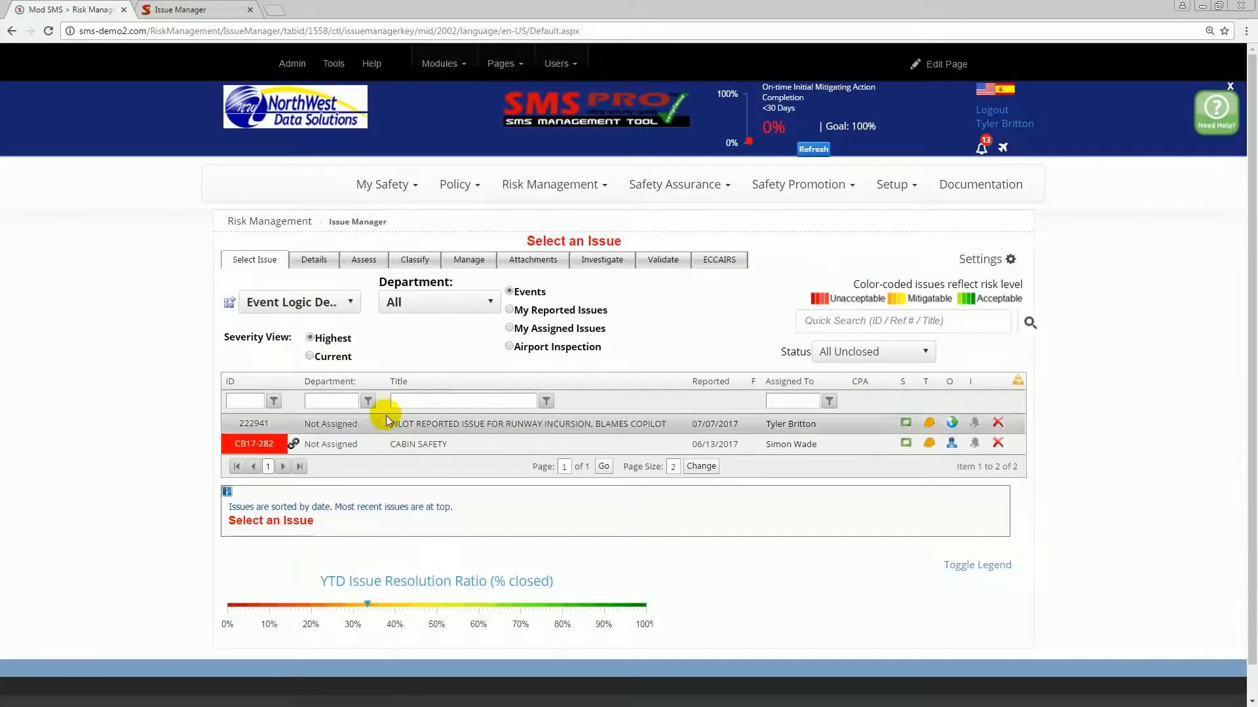
left_click(401, 425)
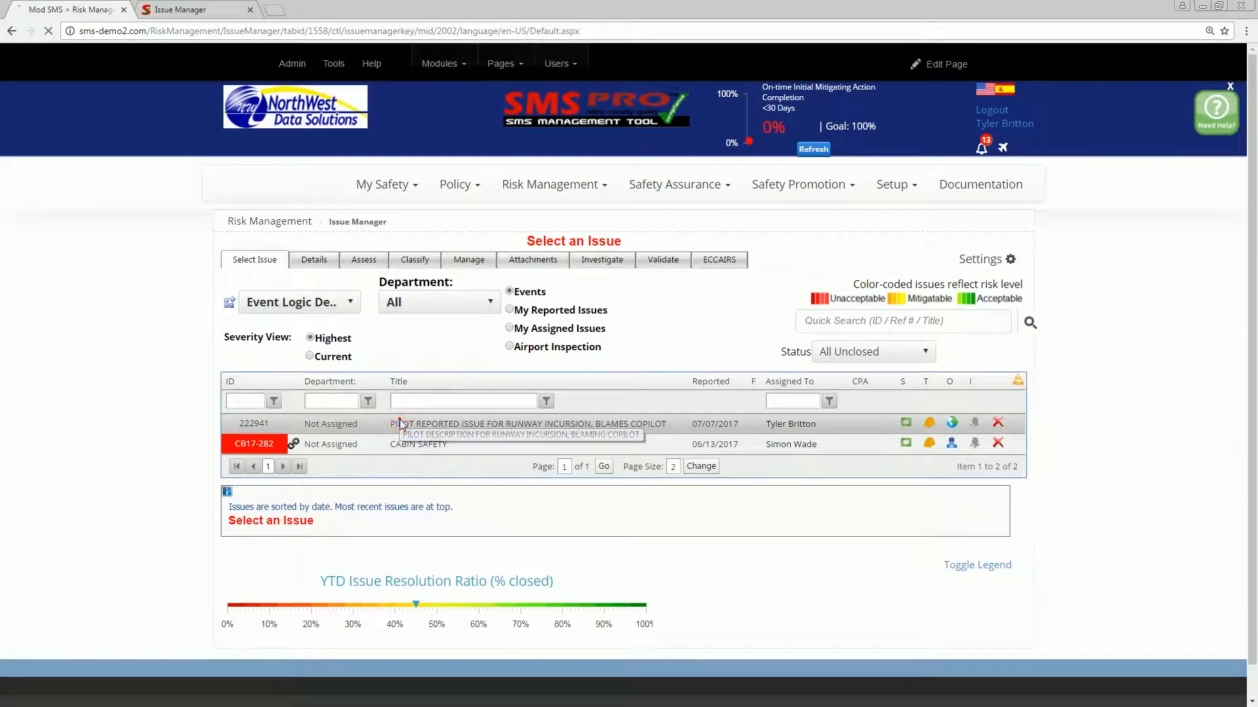
left_click(401, 424)
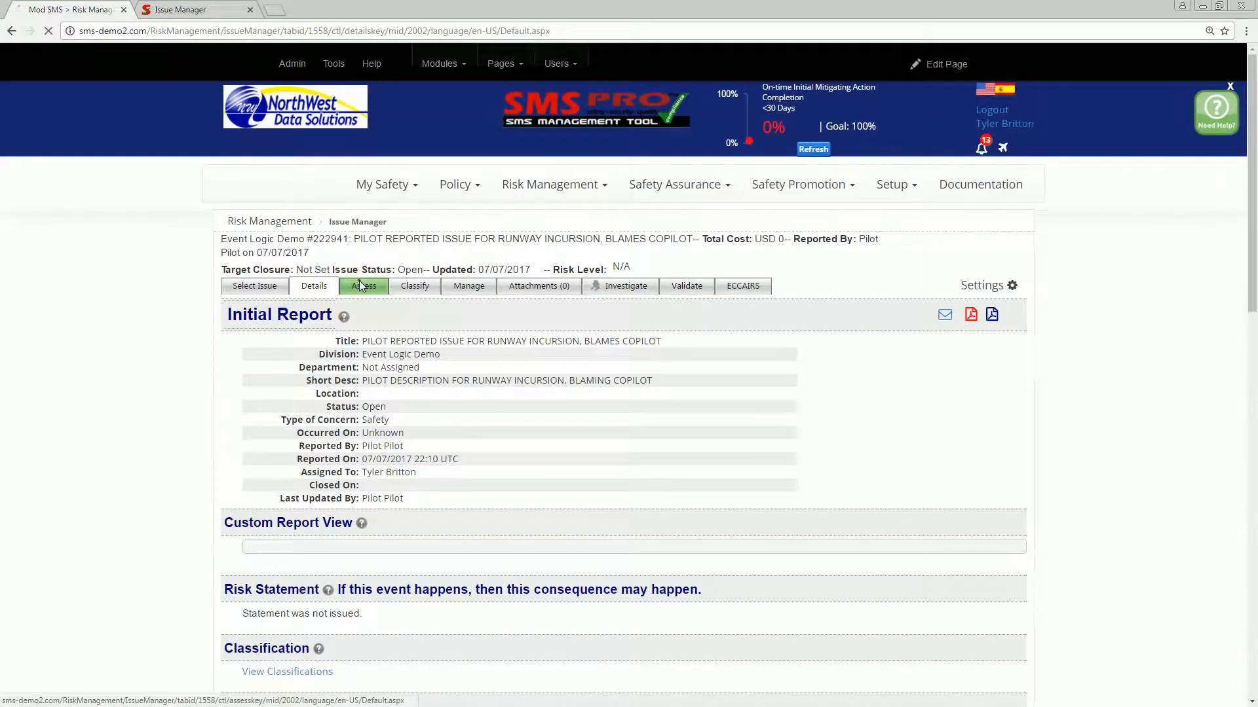
left_click(360, 286)
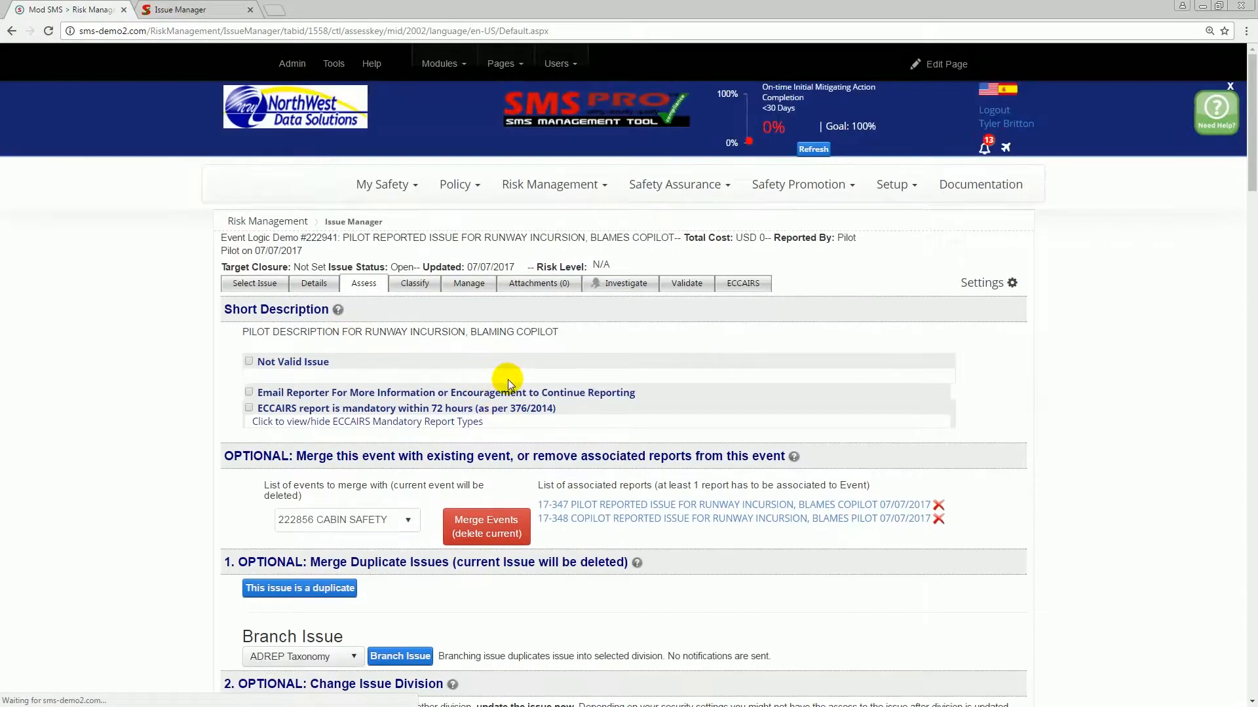
scroll(509, 380, "down", 1)
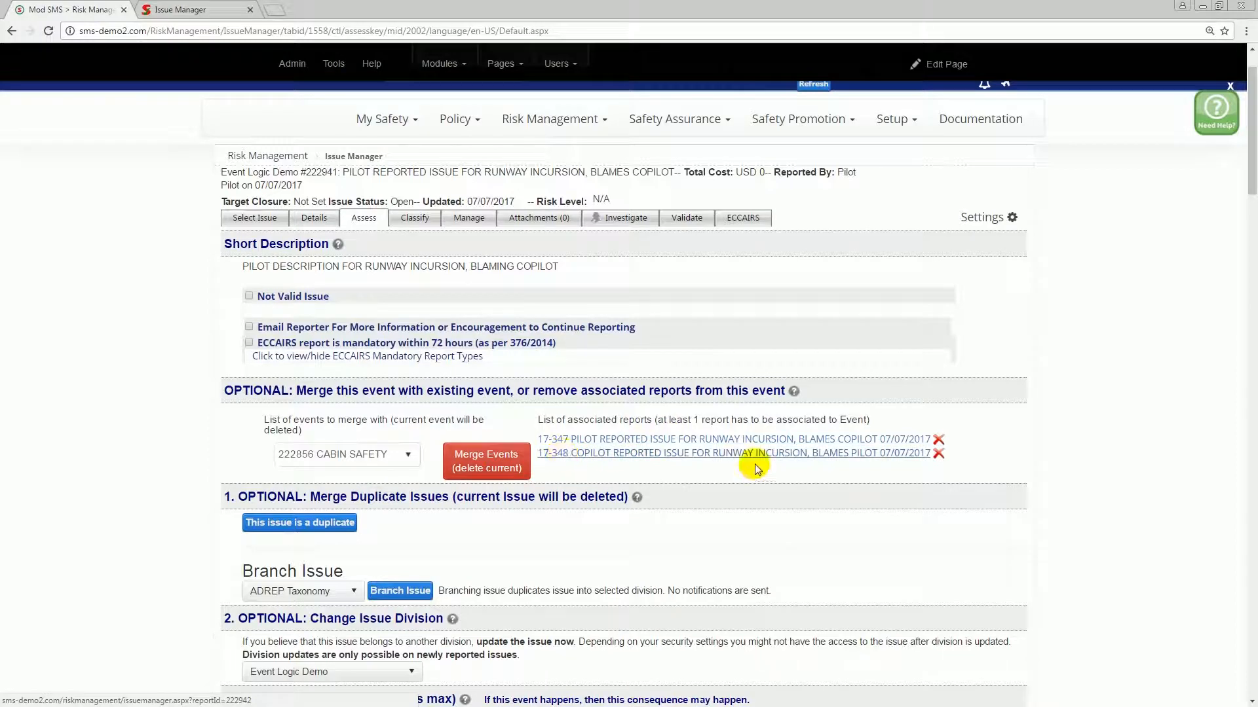
left_click(871, 455)
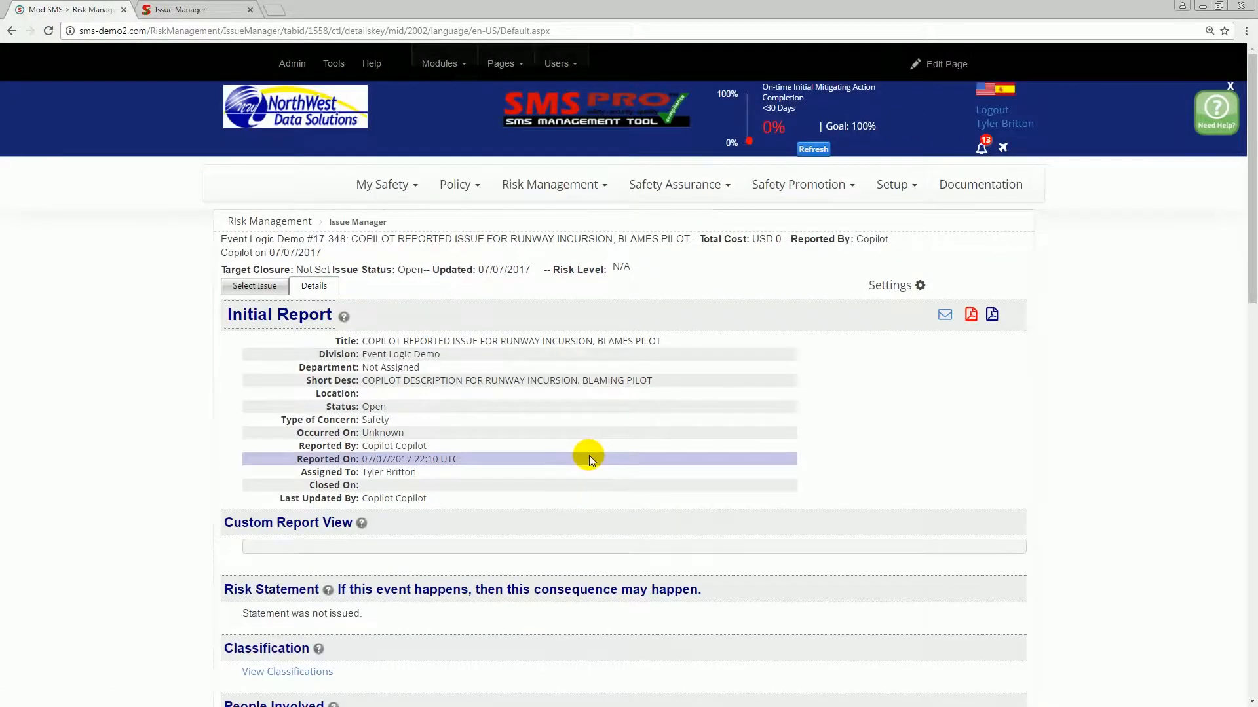
left_click_drag(361, 341, 673, 339)
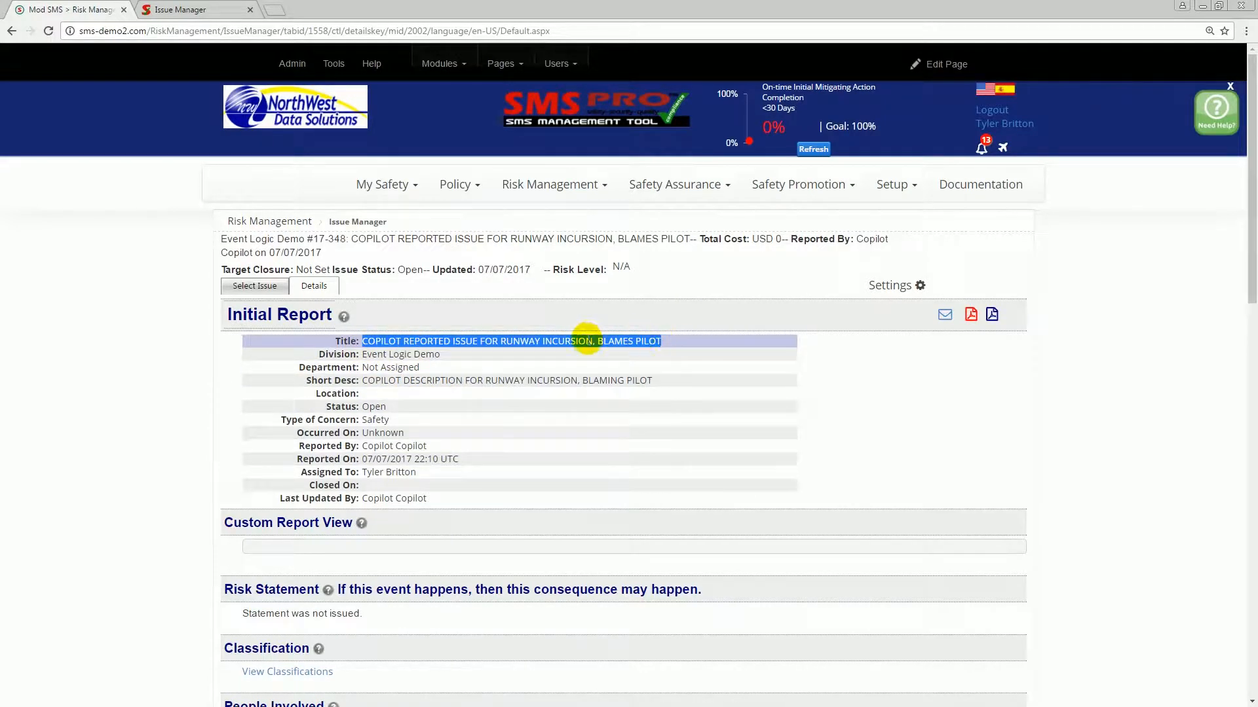
Reopen event 222941 and update its issue title to "Runway Incursion on Runway 4"
left_click(265, 295)
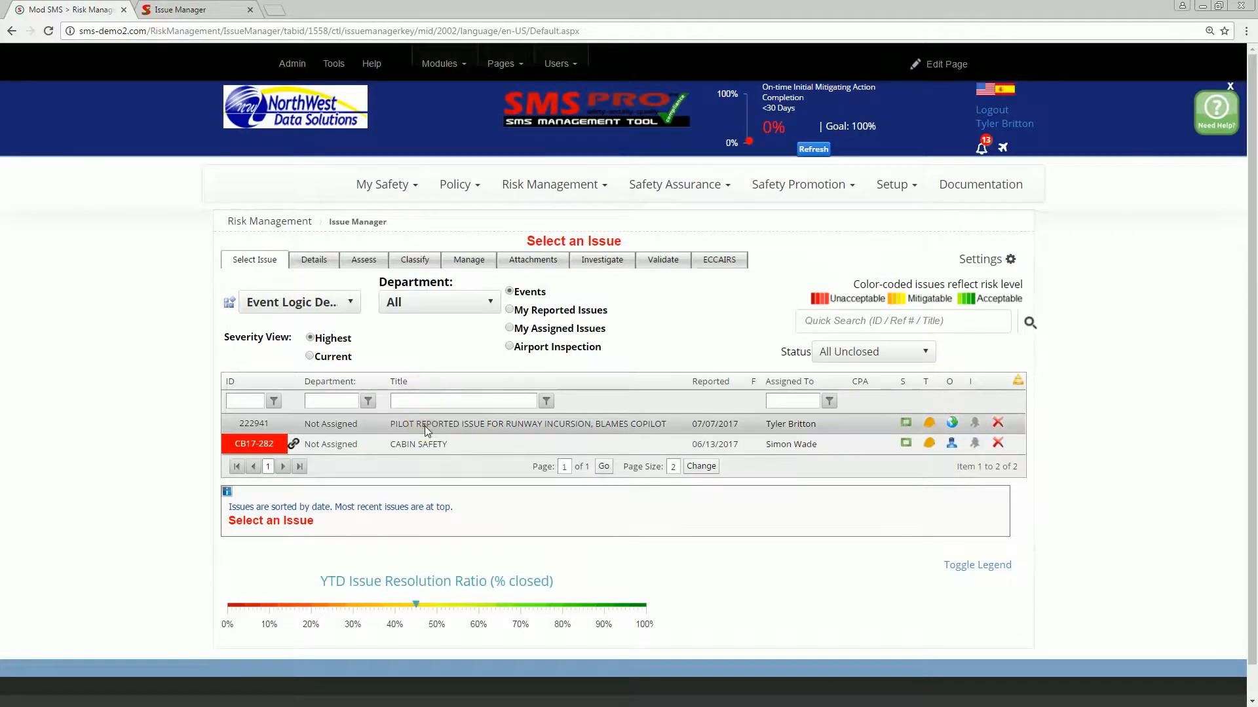
left_click(426, 426)
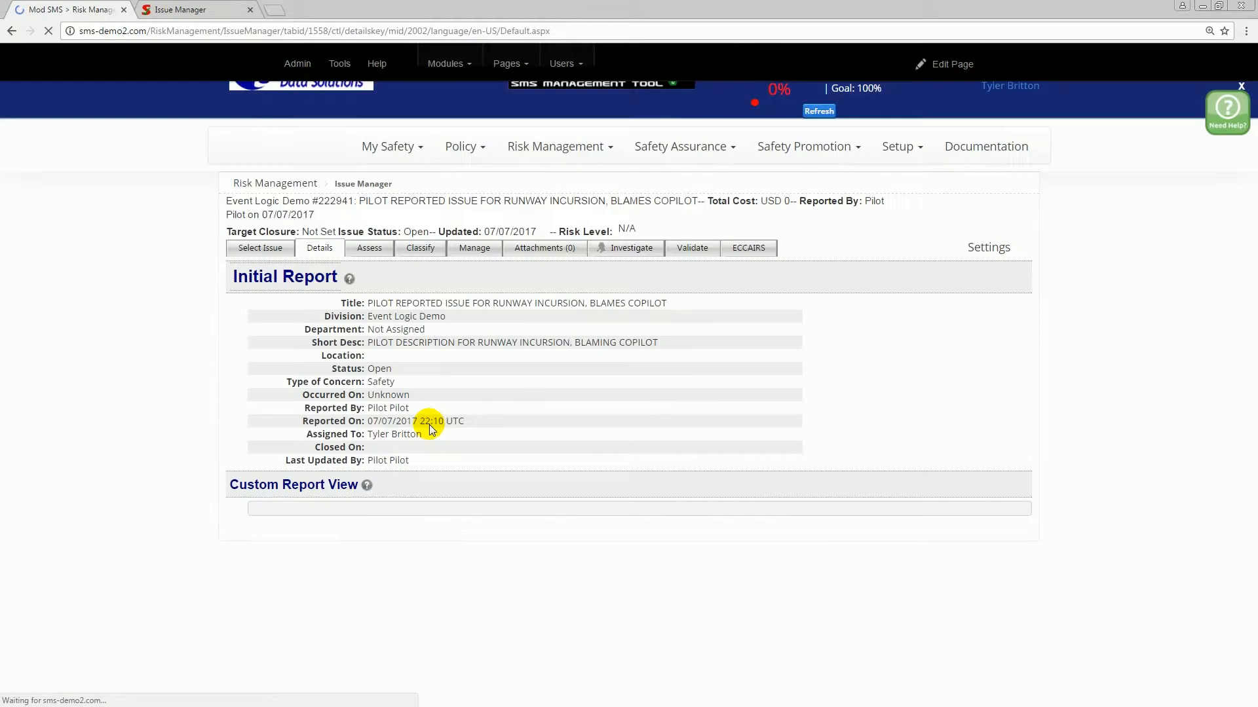
left_click(359, 283)
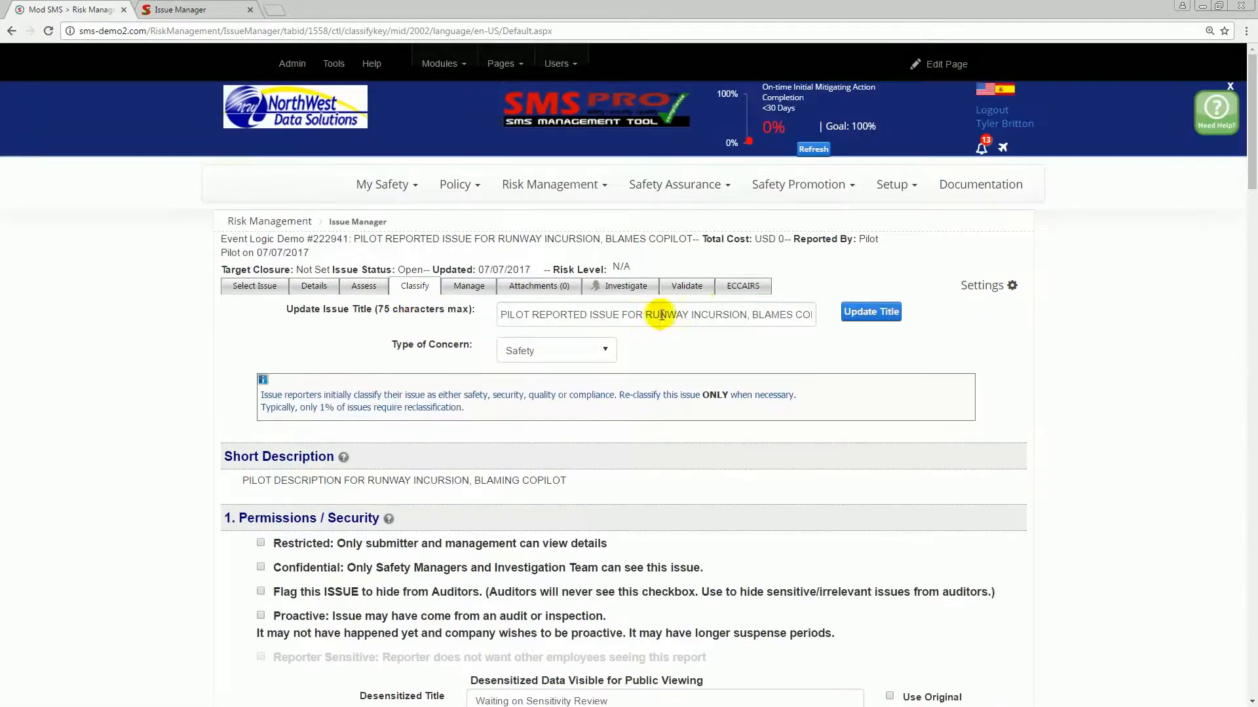
left_click_drag(803, 313, 469, 300)
key("Delete")
key("Delete")
key("Delete")
key("Delete")
key("Delete")
key("Delete")
key("Delete")
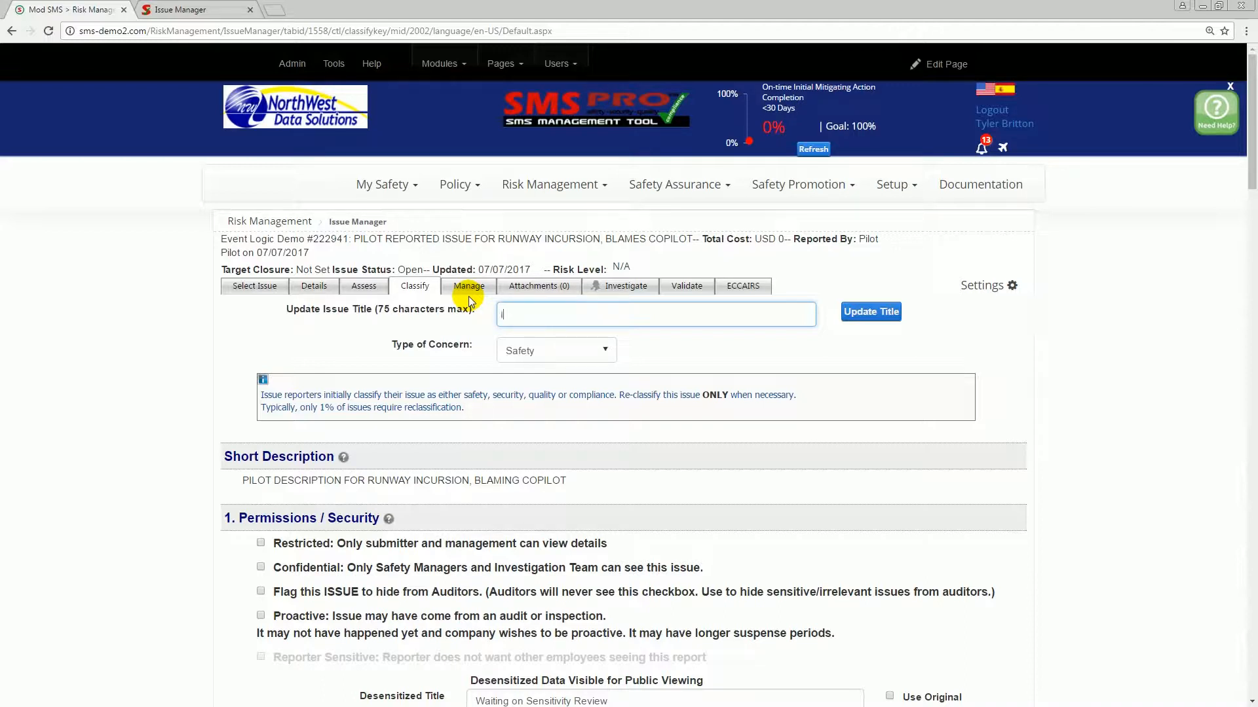
type("Runway Incursion on Runway 4")
left_click(884, 313)
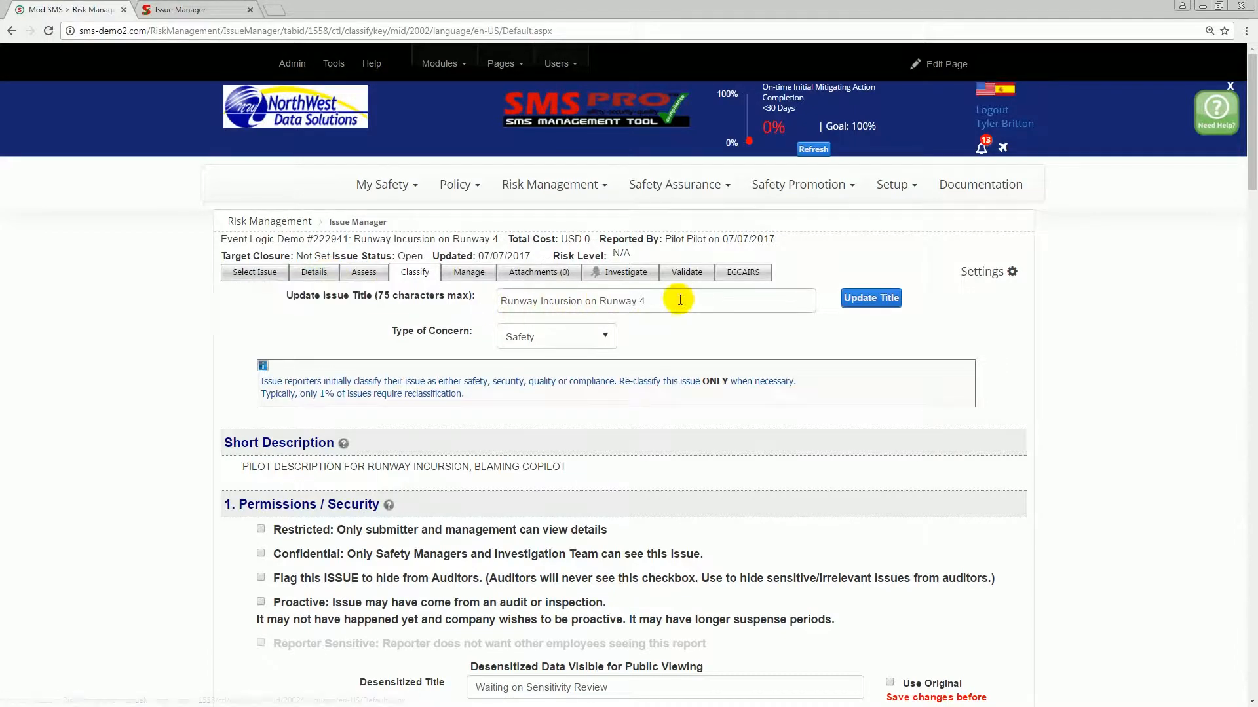
left_click_drag(674, 300, 474, 287)
Save the event's risk statement as "If pilot and copilot are not communicating Then risky problems occur."
left_click(366, 279)
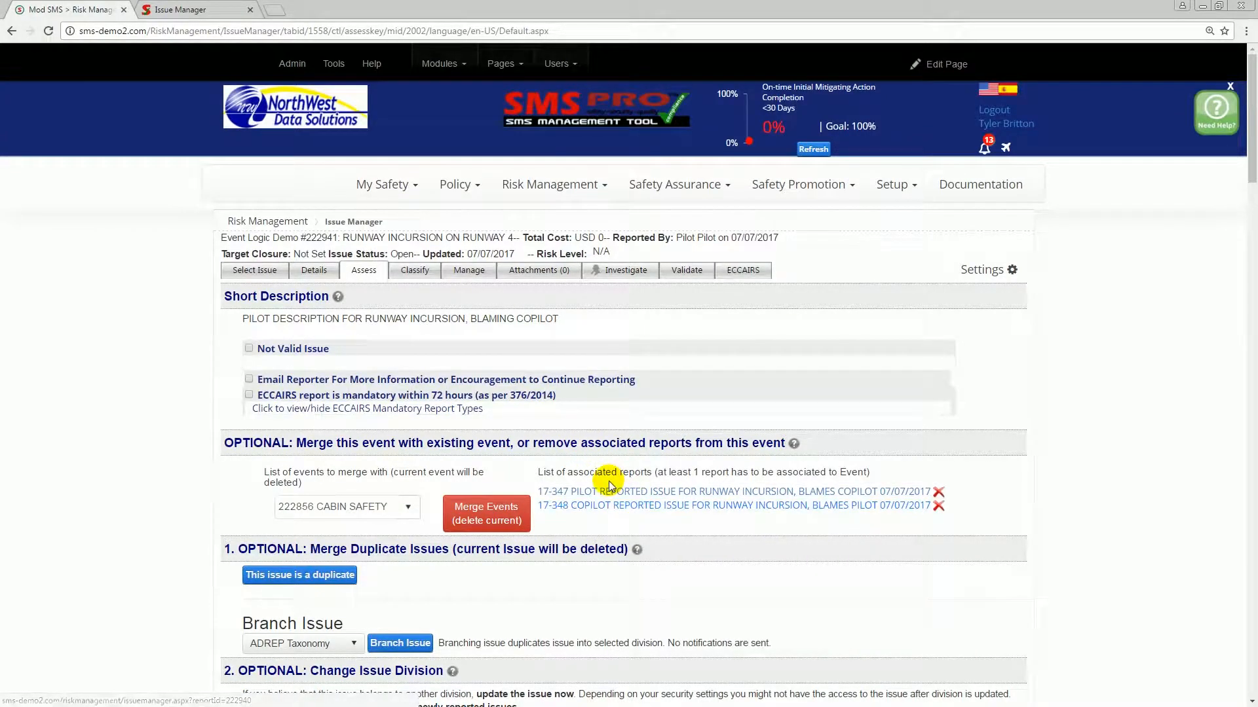
scroll(608, 481, "down", 1)
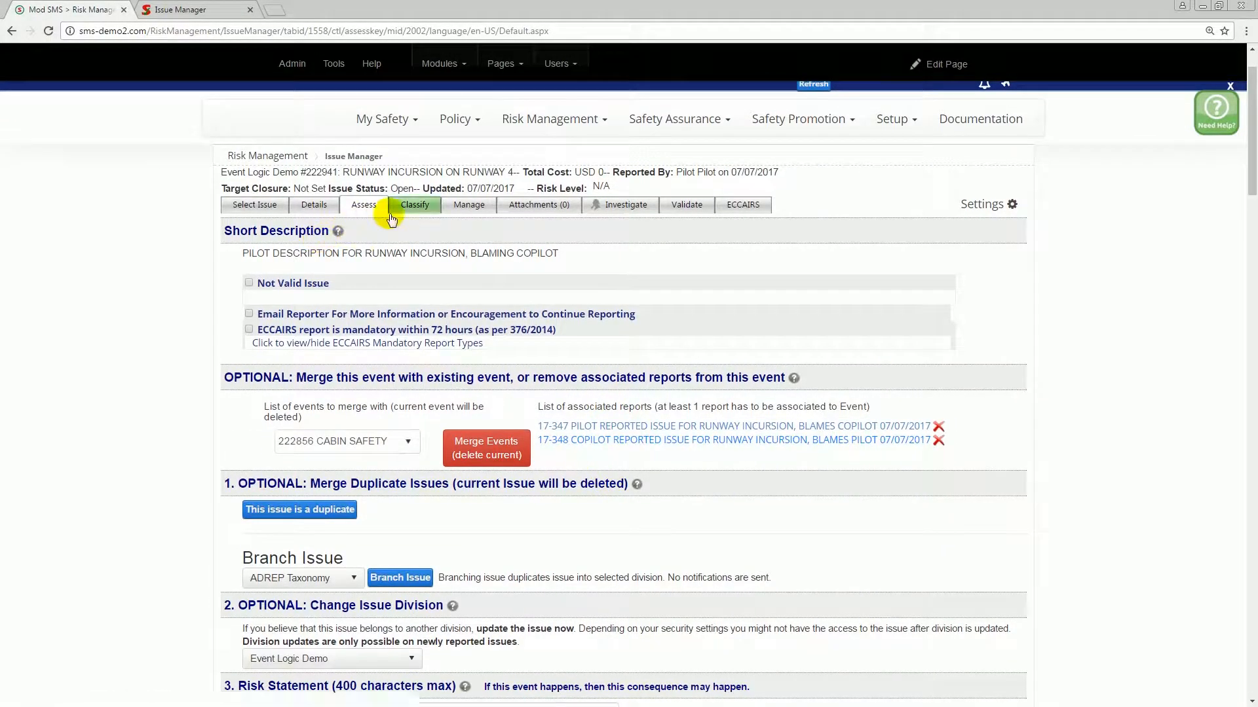
scroll(382, 258, "down", 6)
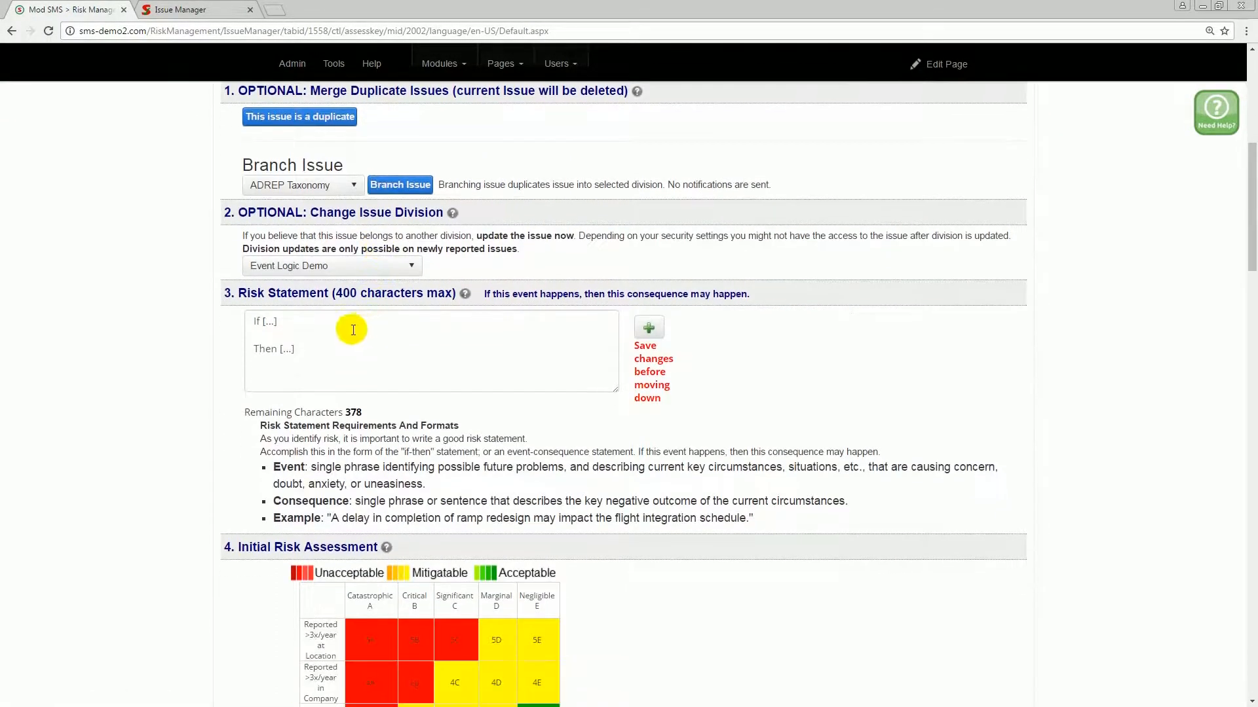
double_click(269, 322)
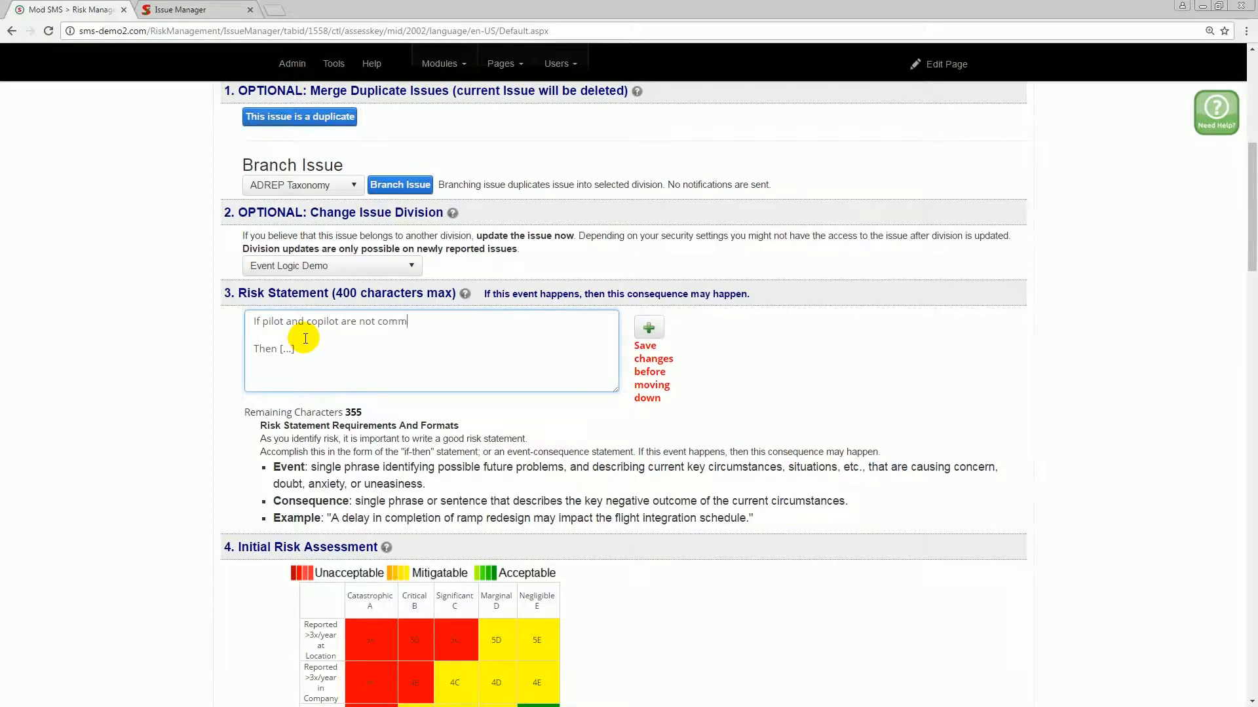
left_click_drag(331, 347, 280, 349)
key("BackSpace")
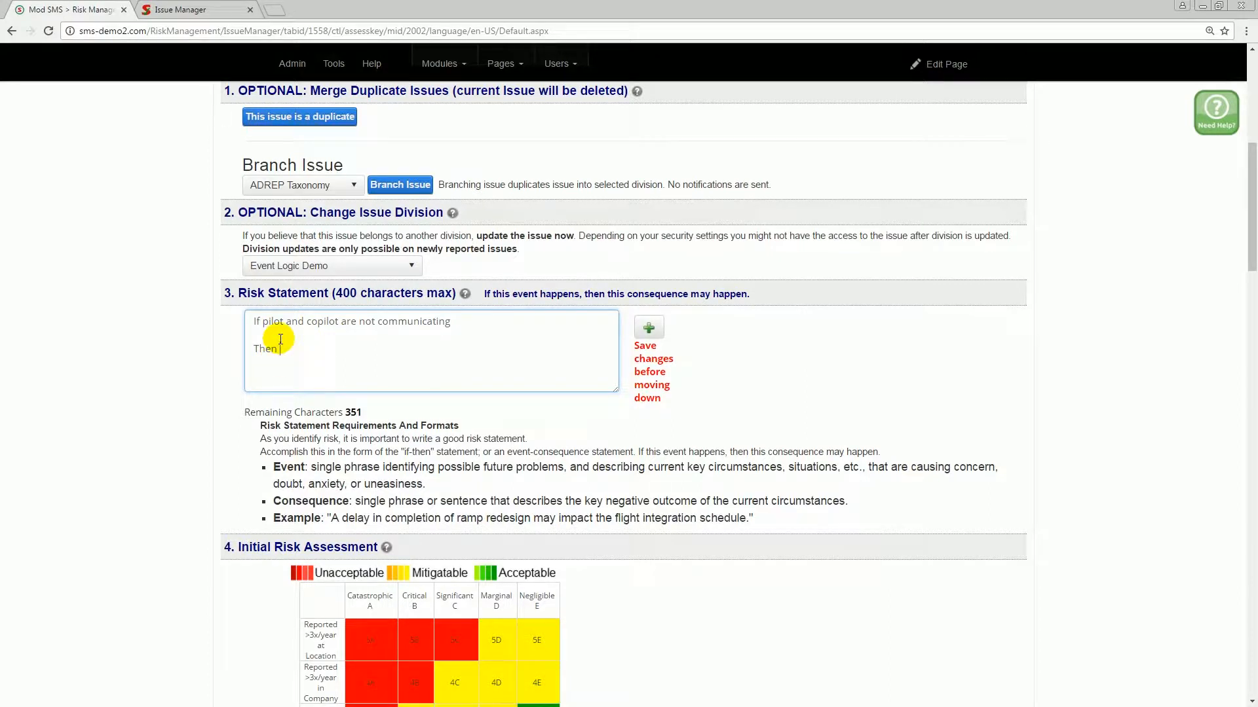
type("risky problems occur.")
left_click(646, 329)
Review the new title and risk statement in the event's details
scroll(463, 351, "up", 5)
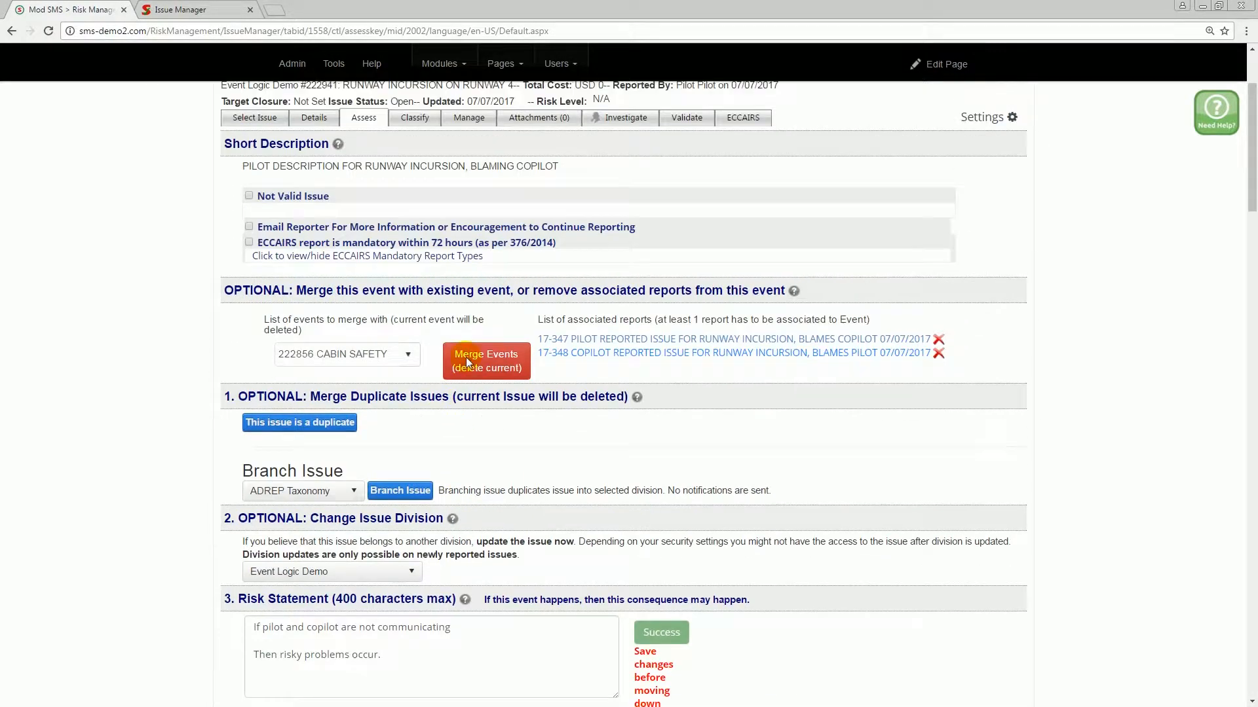
left_click(320, 144)
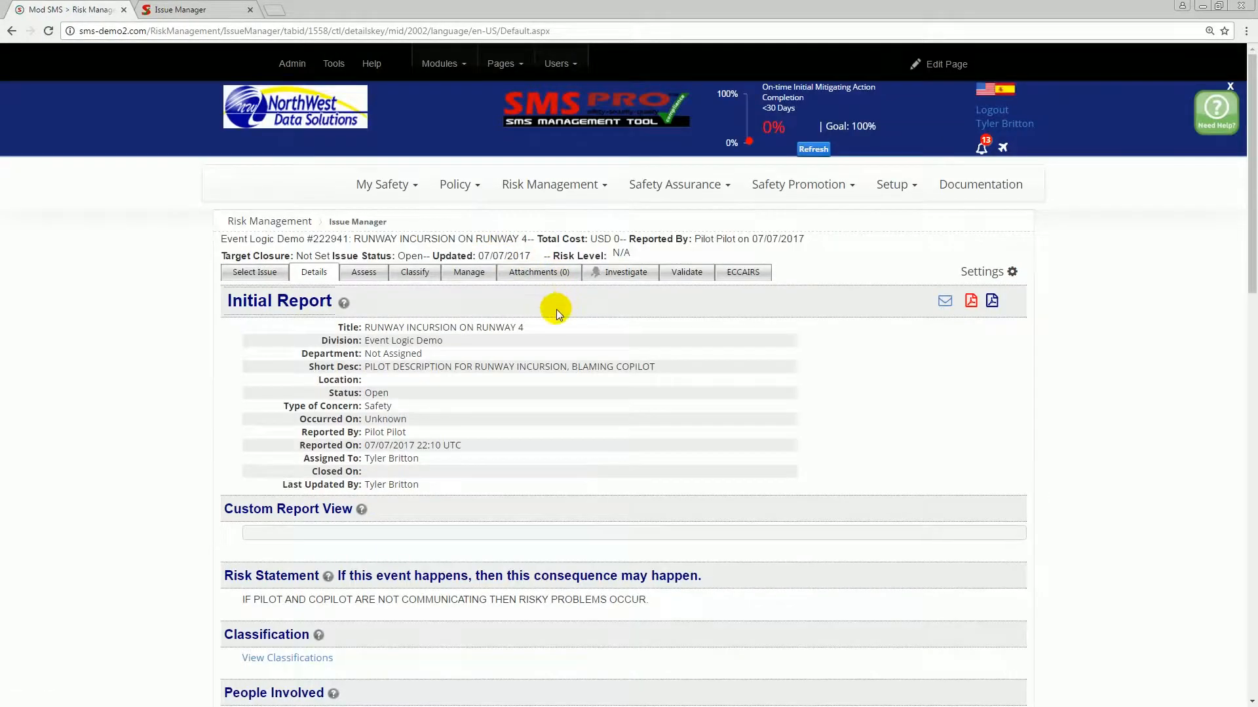
left_click_drag(526, 327, 357, 326)
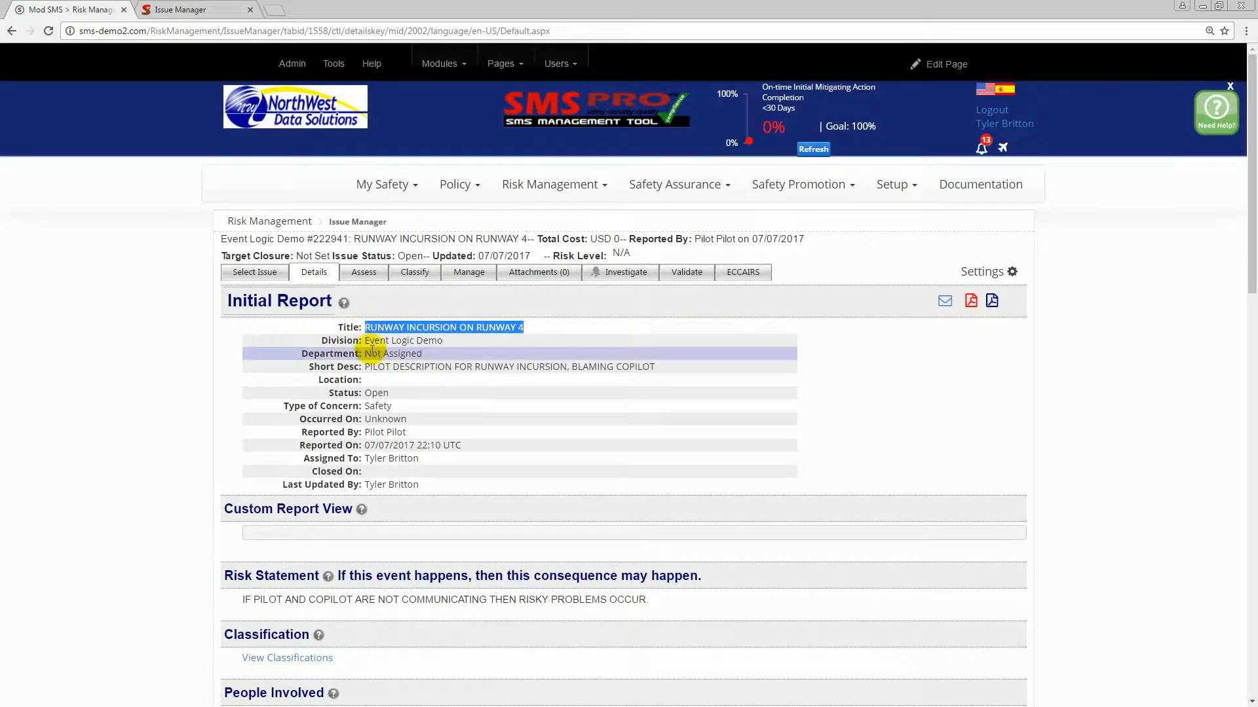
scroll(382, 357, "down", 3)
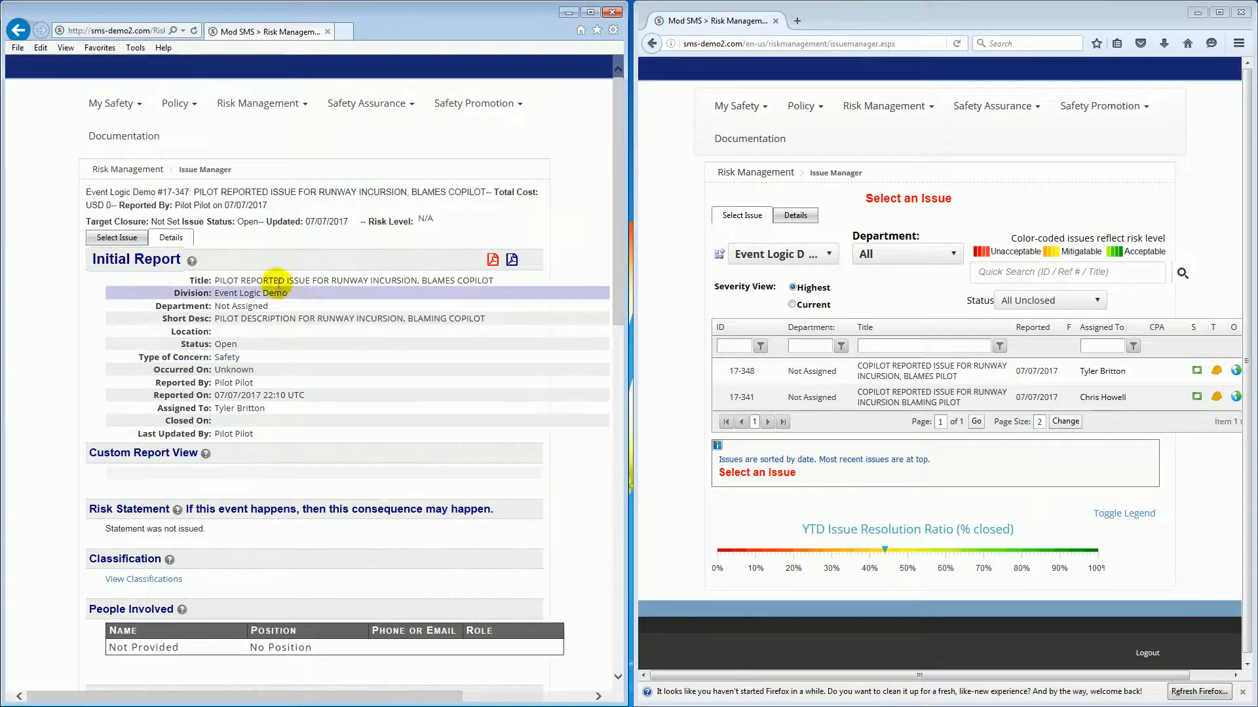
Review the title, the risk statement and the remaining sections of report 17-347 in the pilot's view
double_click(226, 281)
left_click_drag(226, 283, 497, 289)
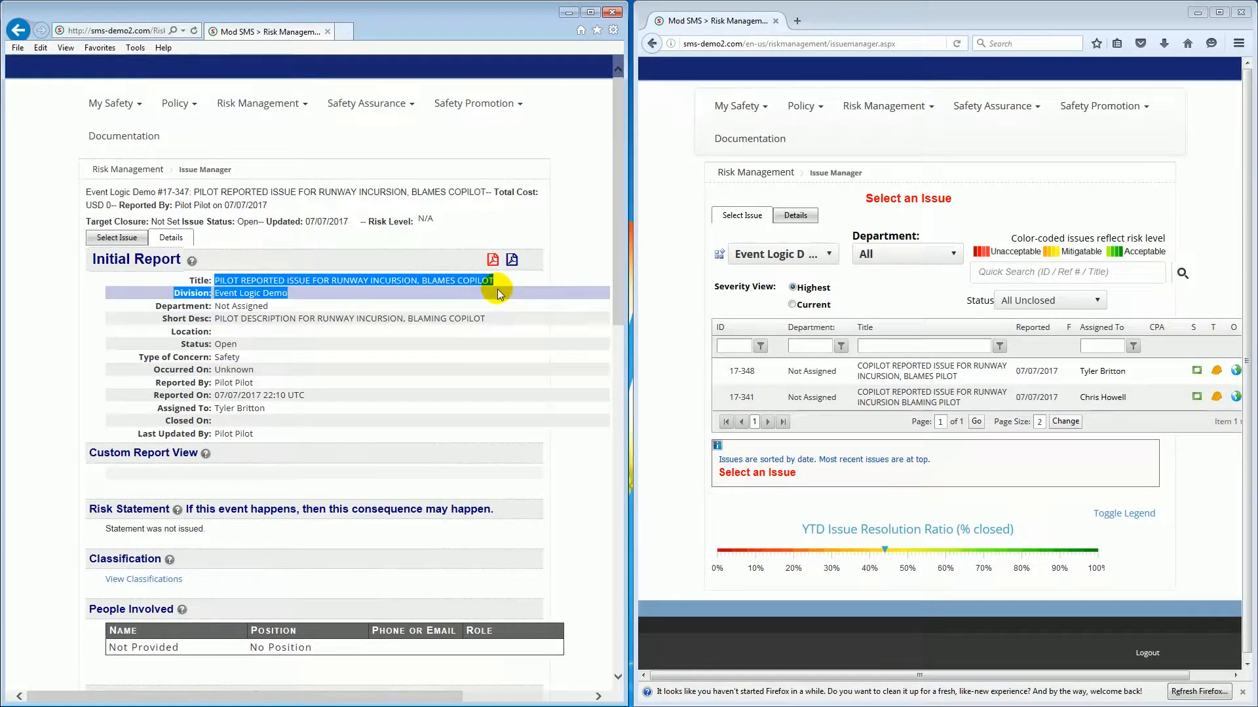
left_click(499, 288)
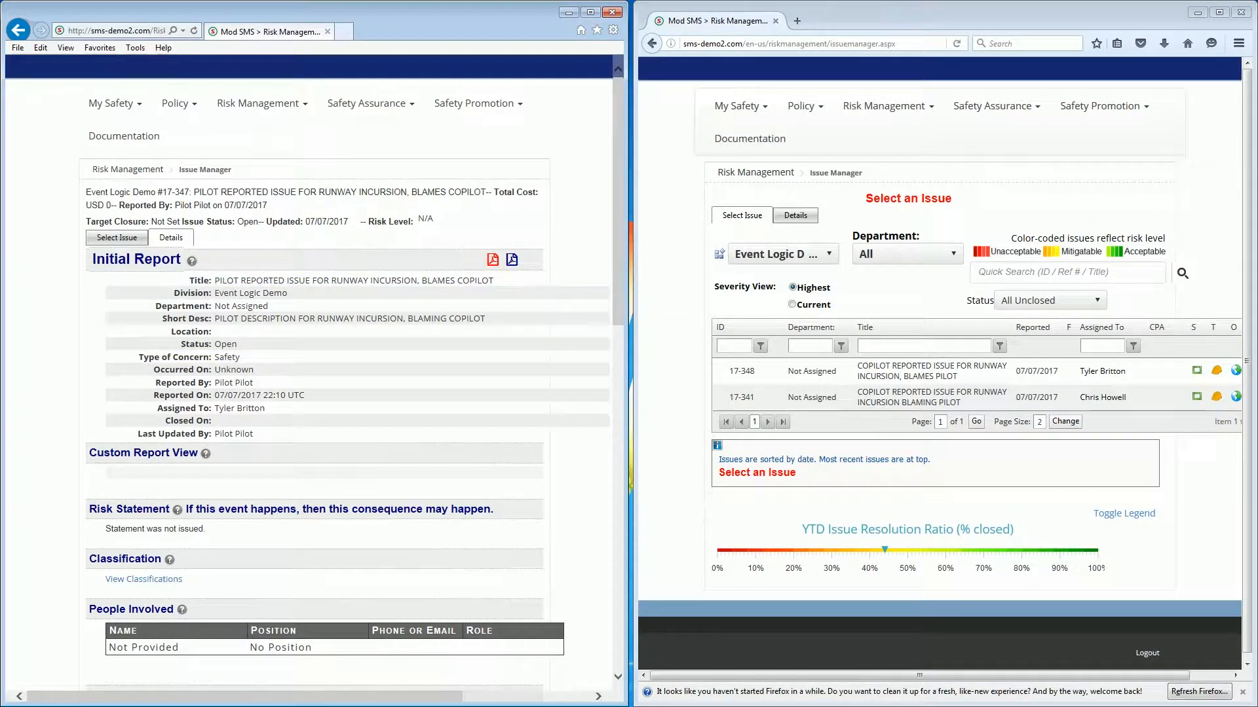
left_click_drag(1257, 137, 1257, 78)
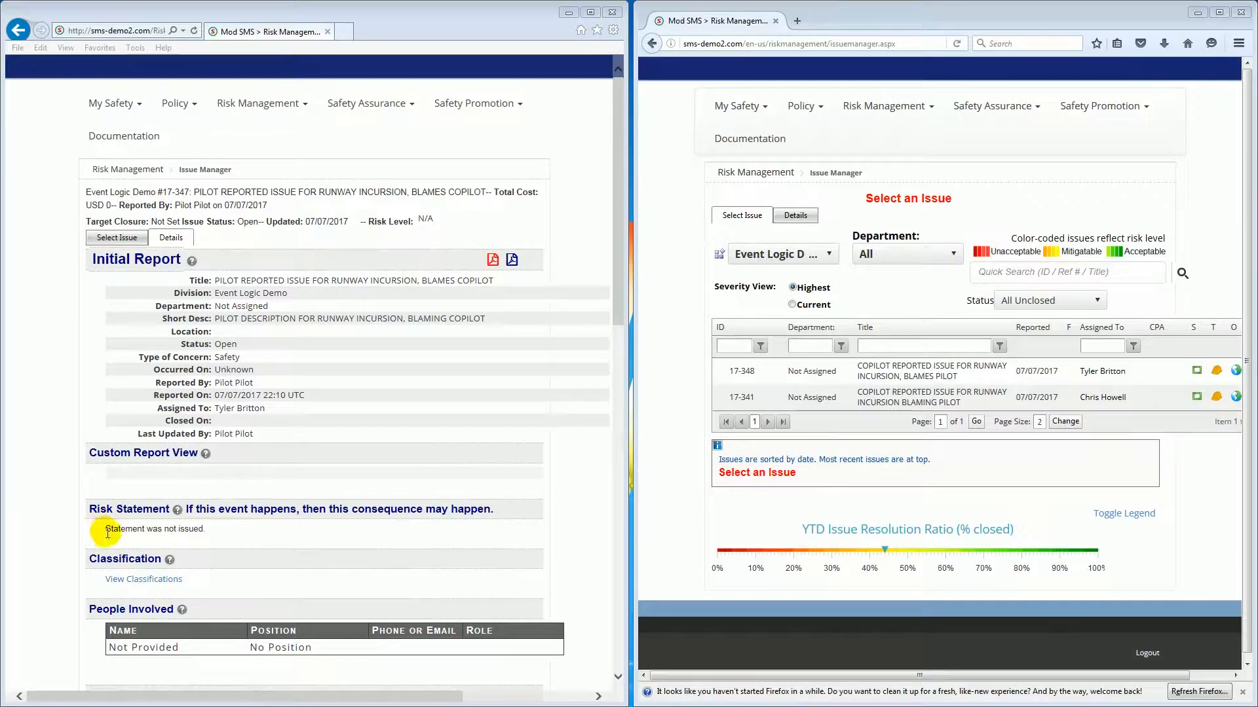
left_click_drag(109, 532, 224, 537)
left_click(225, 536)
scroll(432, 475, "down", 6)
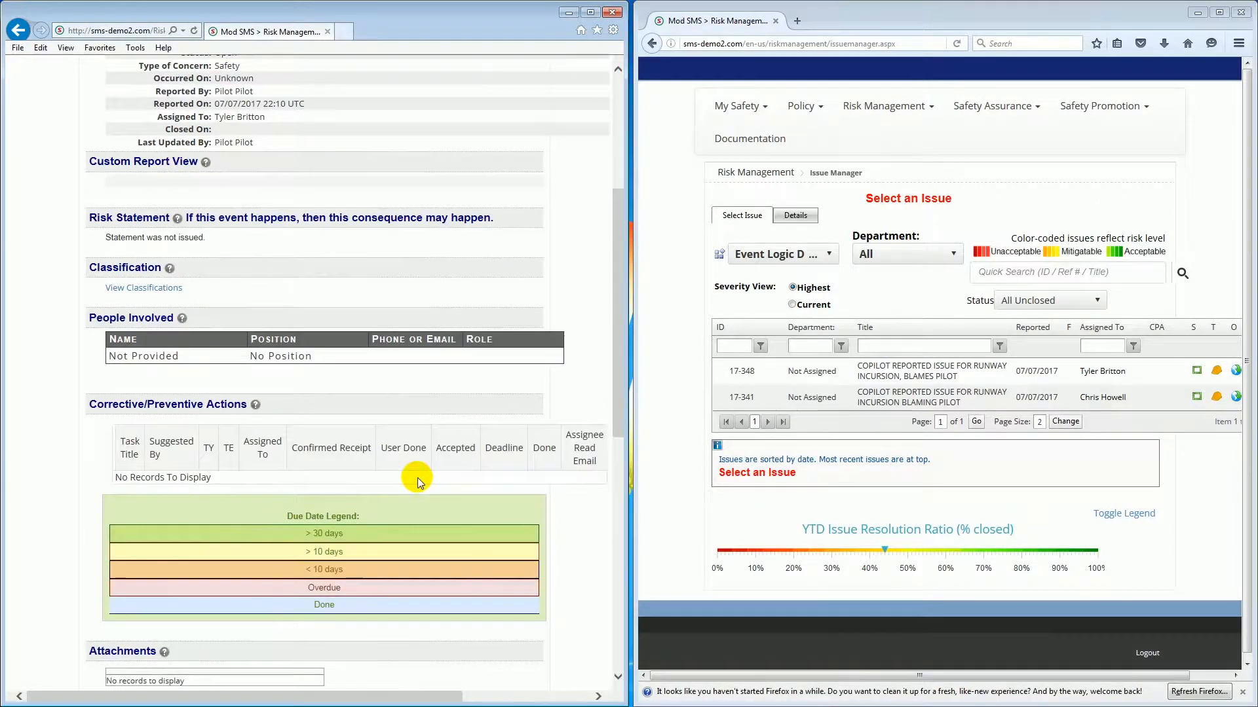
scroll(418, 478, "down", 2)
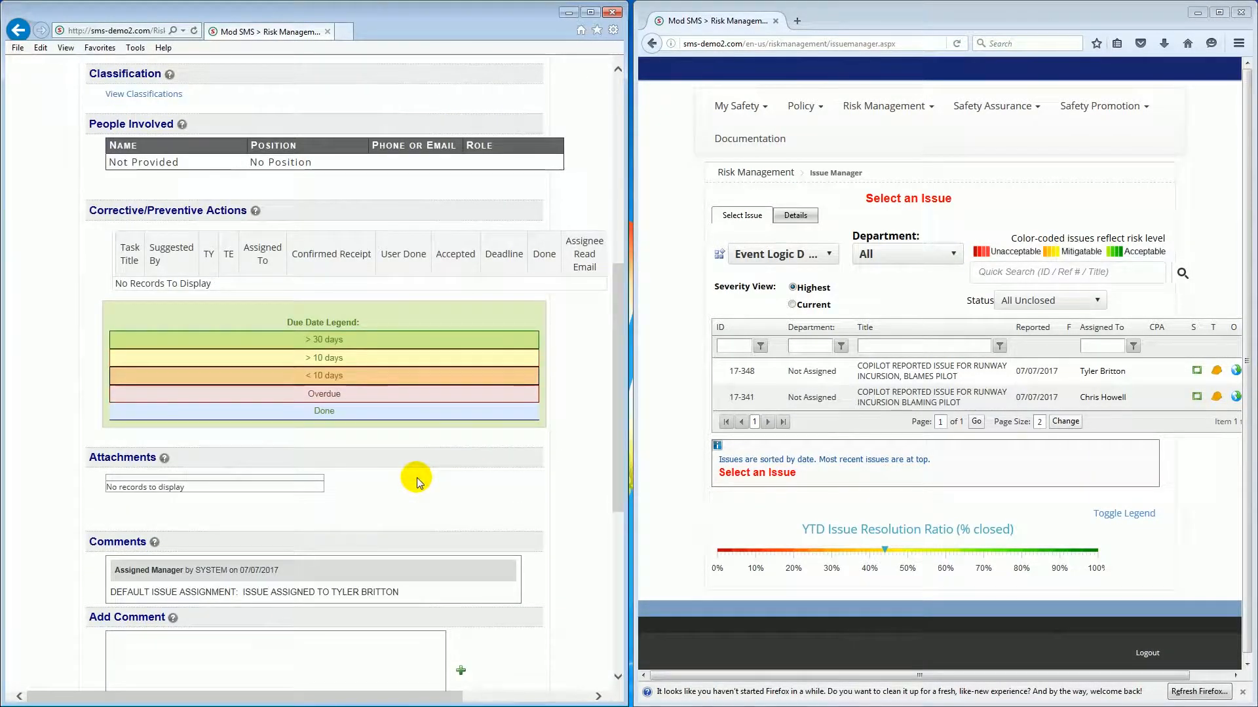
scroll(416, 480, "up", 6)
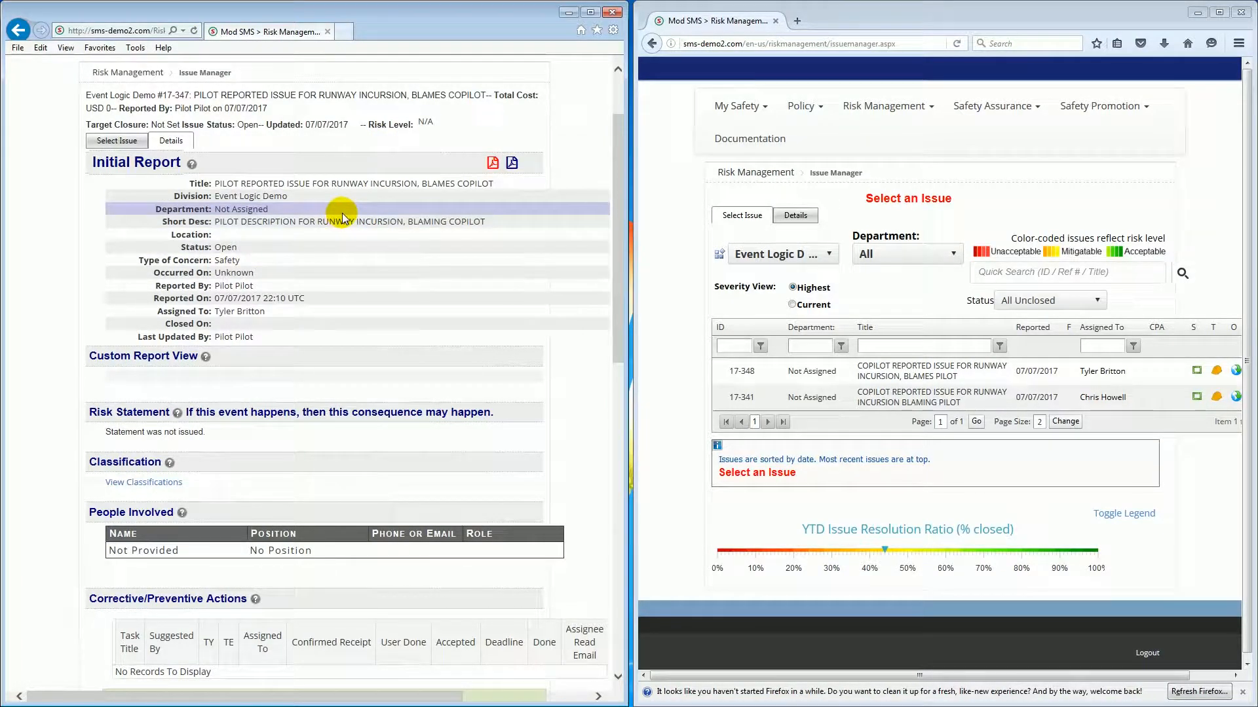
Add the comment "Safety Manager, please give update status on this problem." to report 17-347 as the pilot
scroll(351, 203, "down", 8)
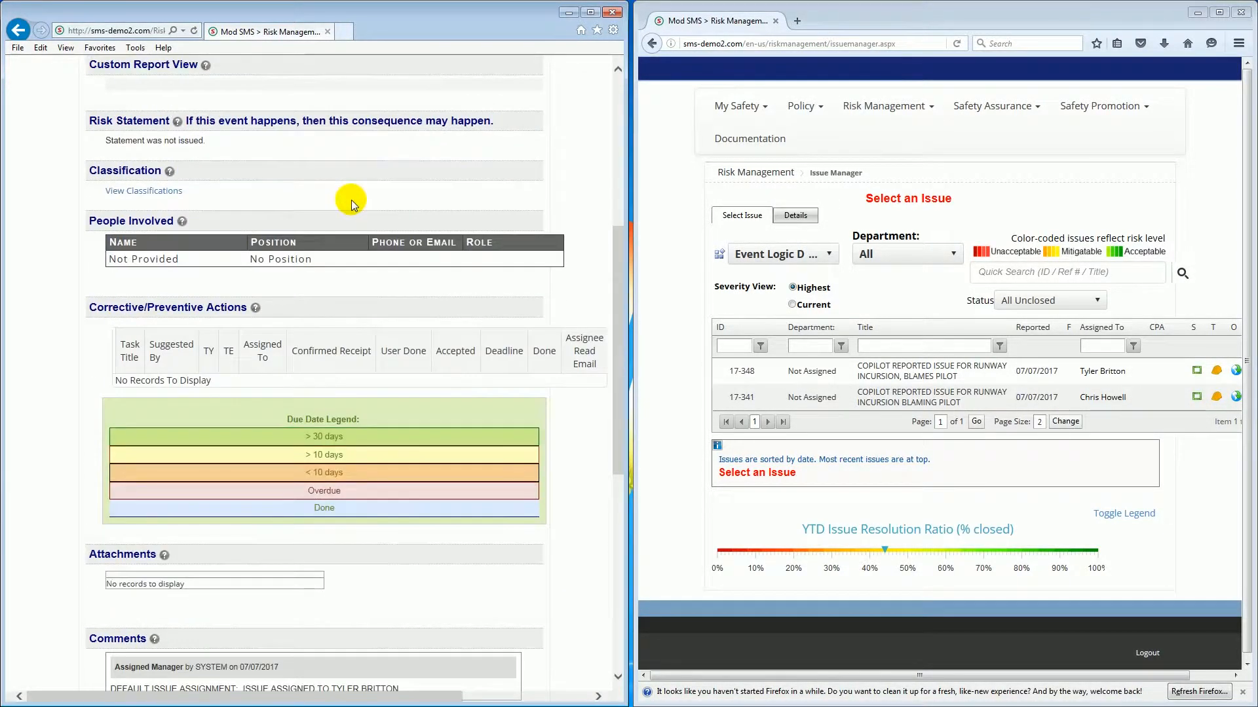
scroll(323, 175, "down", 1)
left_click(305, 354)
type("Safe")
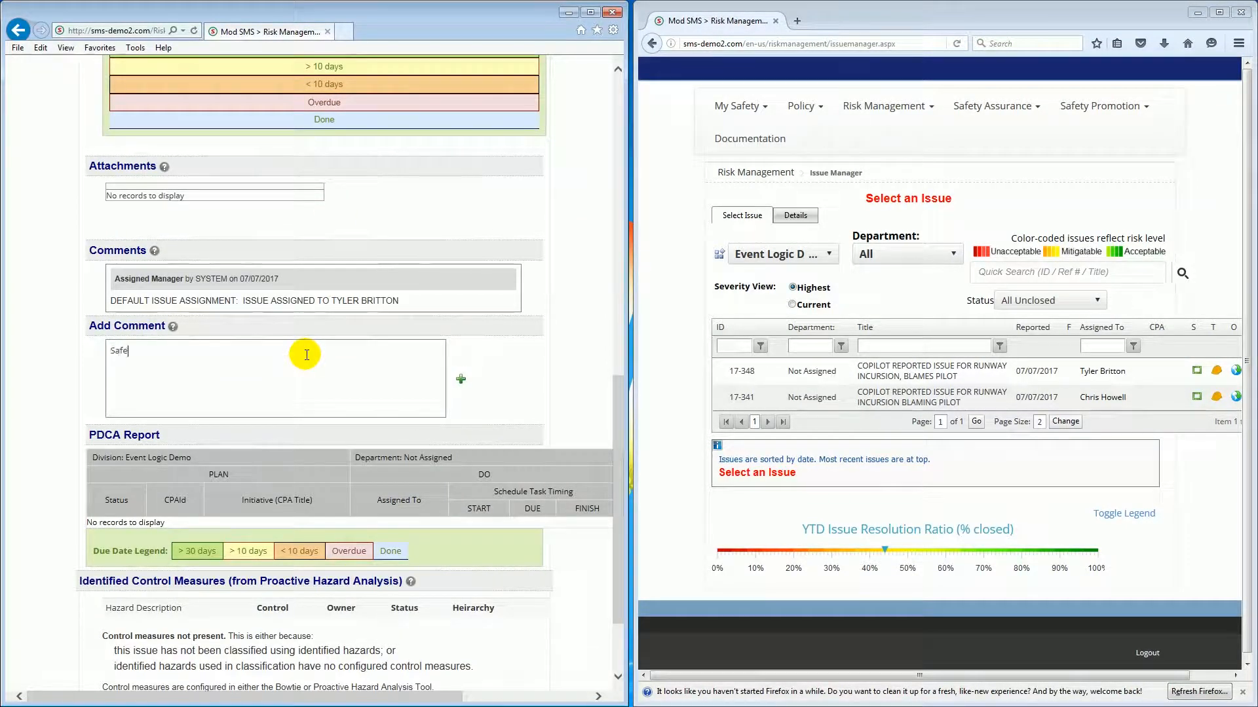
type("ty Manager, please give update status on this problem.")
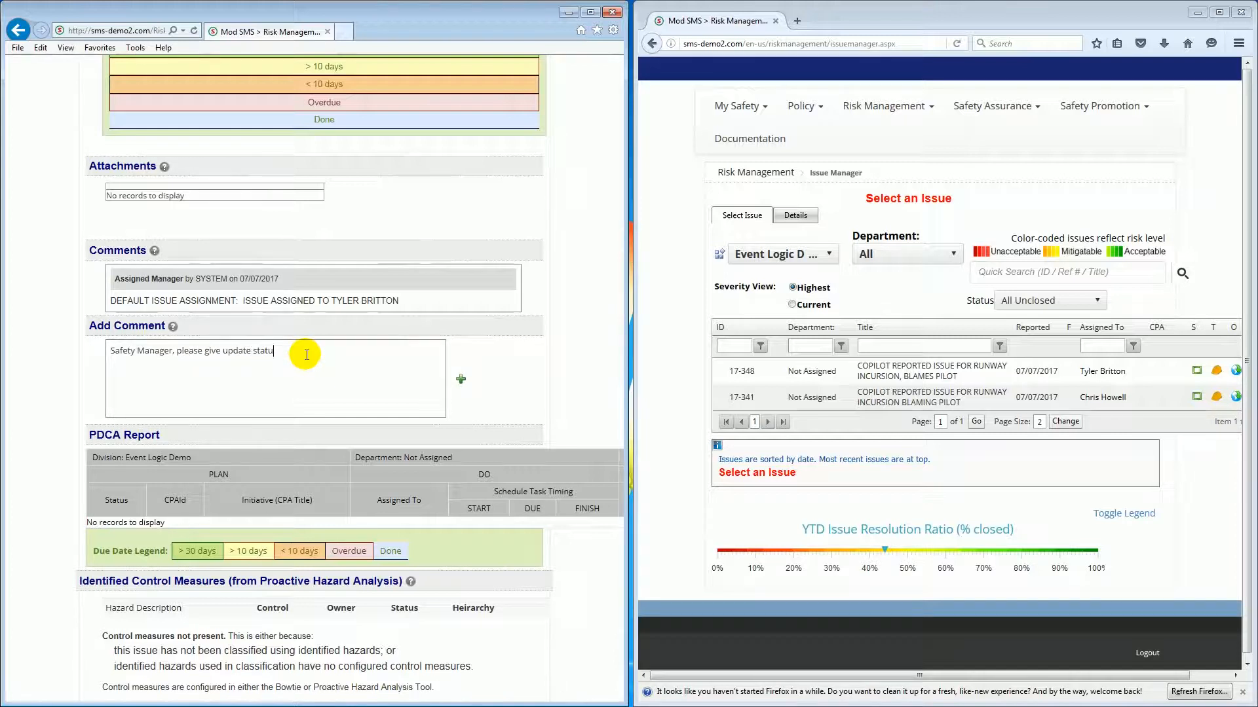
left_click(460, 380)
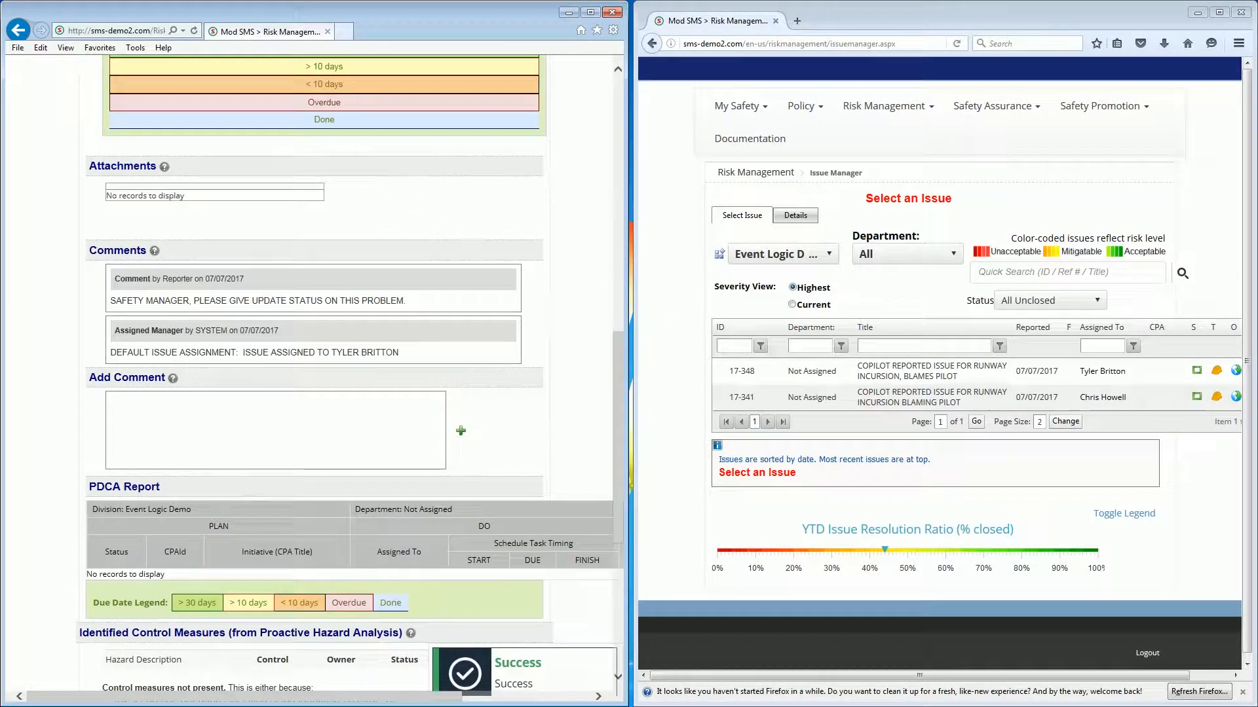
Bring up the safety manager's window full-screen, reload event 222941 and check its comments for the reporter's message
left_click_drag(1257, 147, 667, 115)
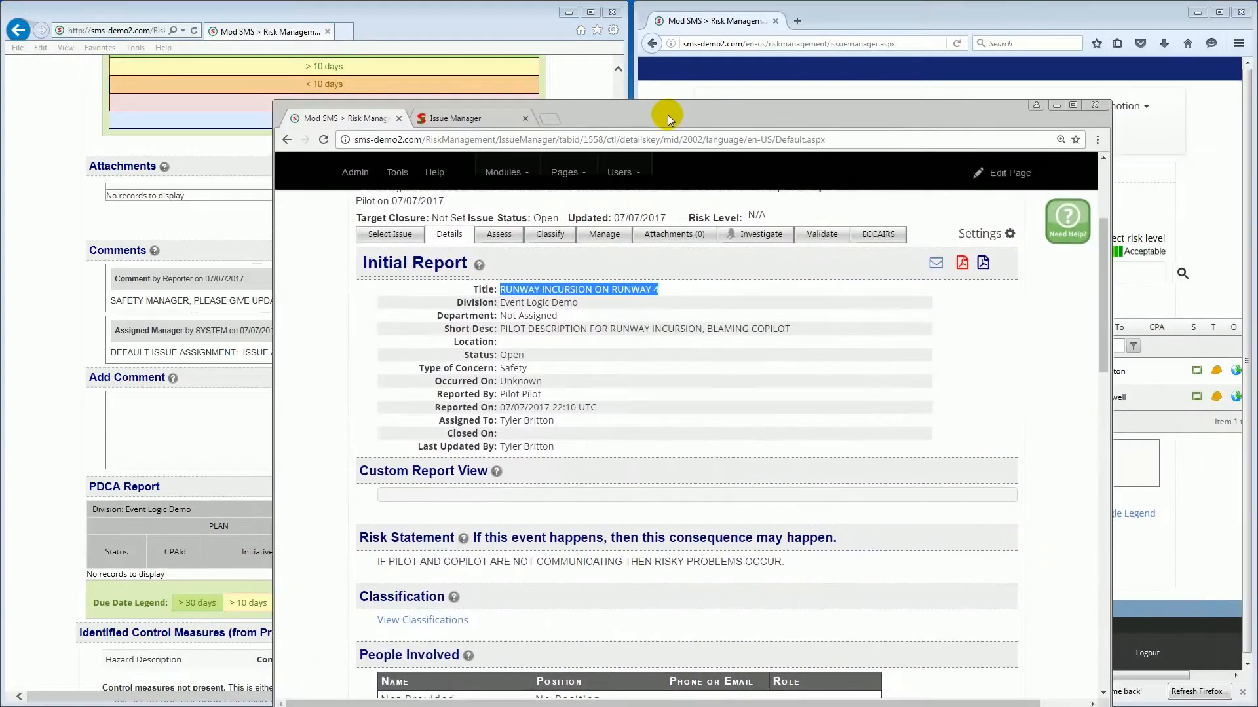
double_click(667, 115)
scroll(537, 325, "up", 3)
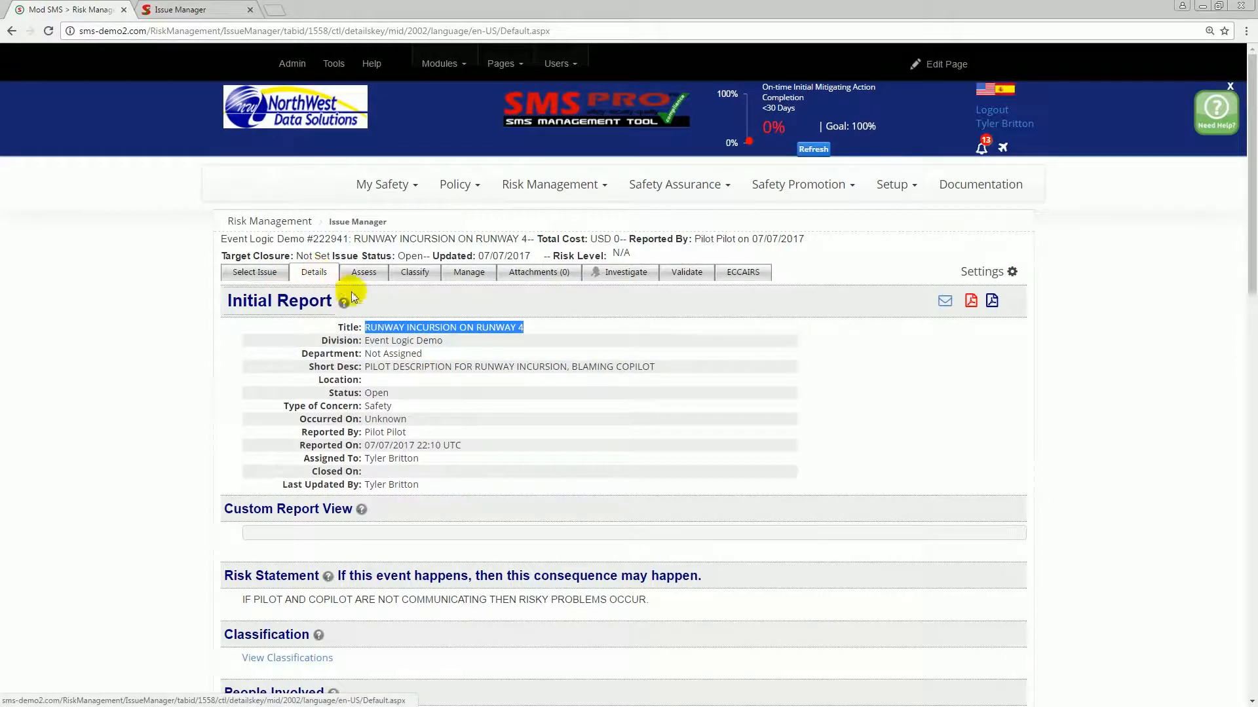
left_click(544, 330)
left_click_drag(544, 331, 371, 330)
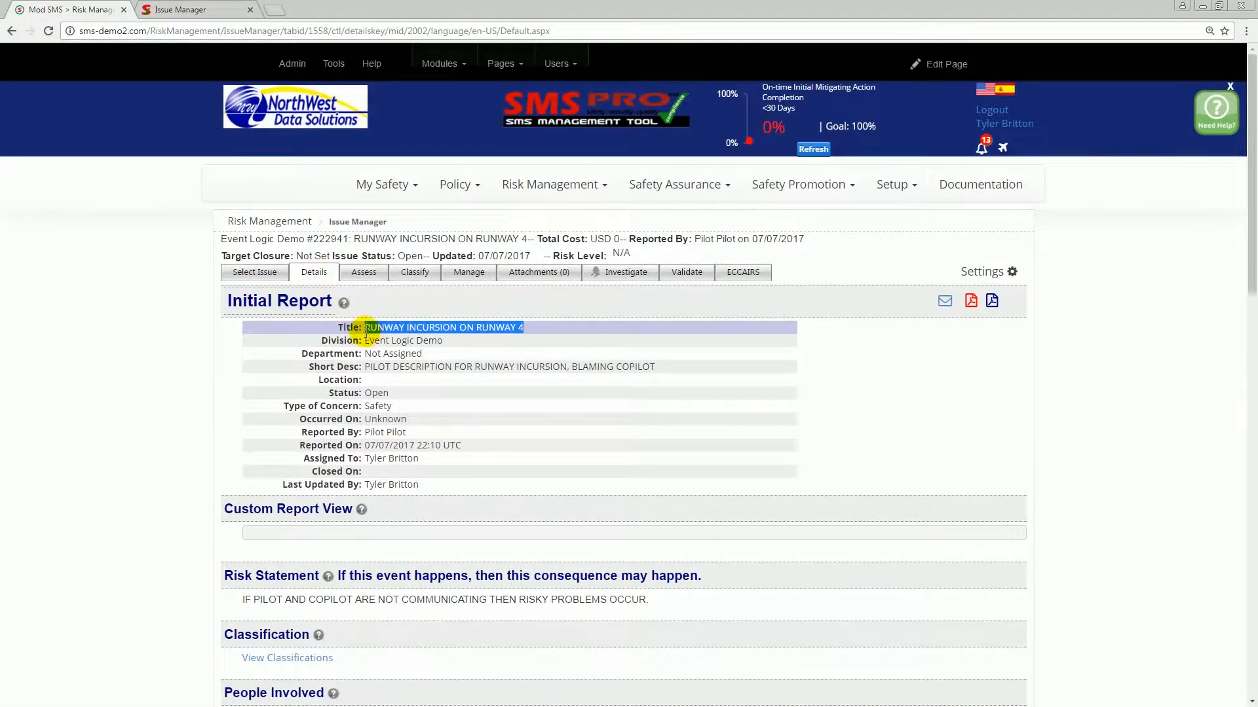
left_click(370, 29)
key("Return")
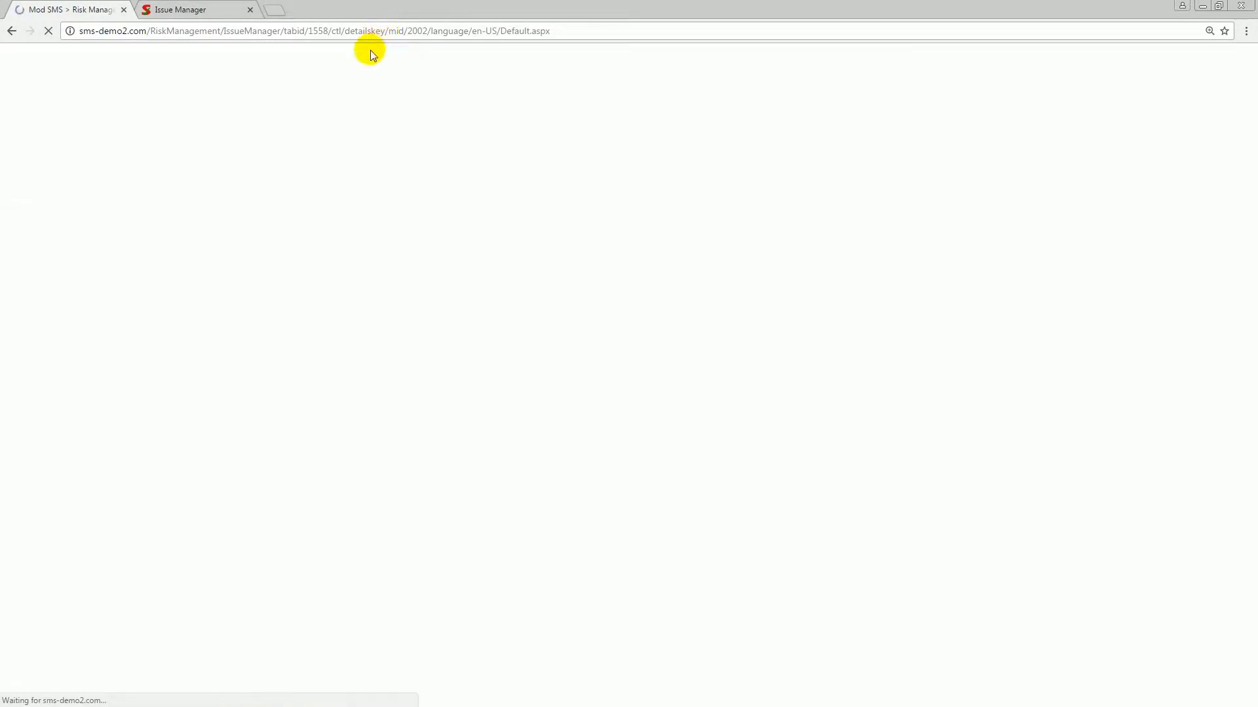
scroll(325, 239, "down", 10)
scroll(325, 239, "down", 2)
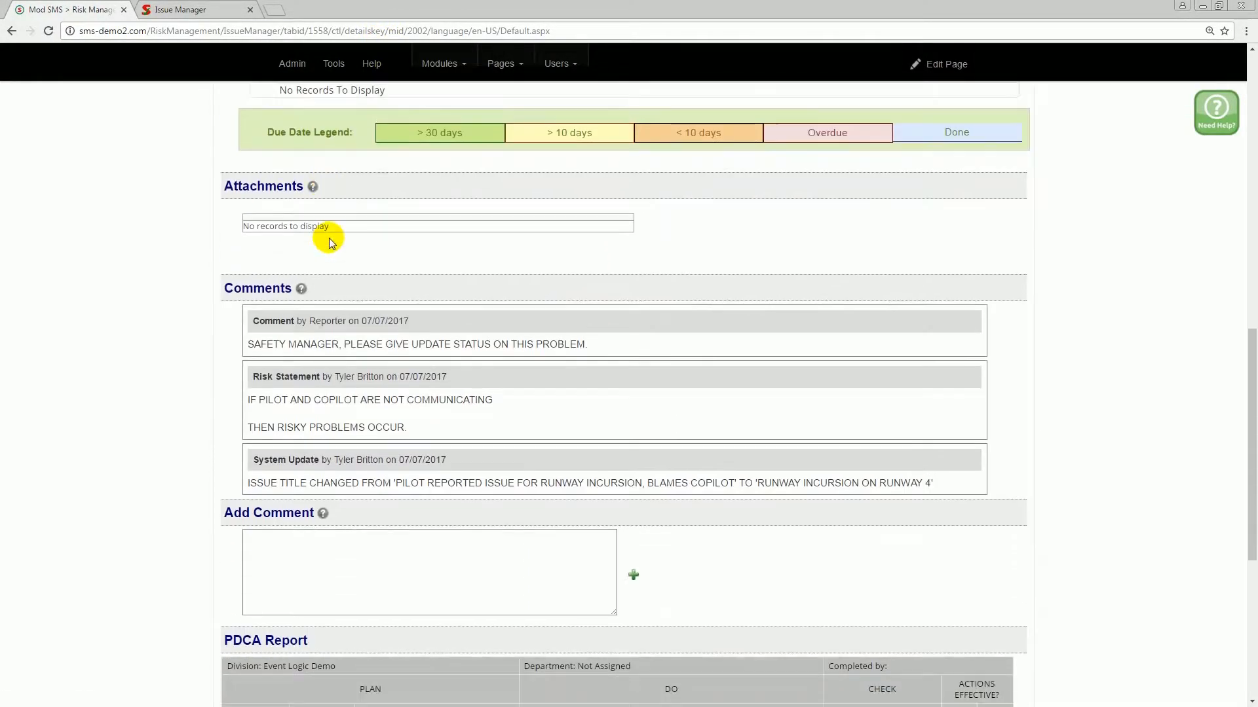
left_click_drag(591, 344, 277, 341)
Place the manager's event window beside the pilot's report and compare the report details with the event's comments and title
key("super+Right")
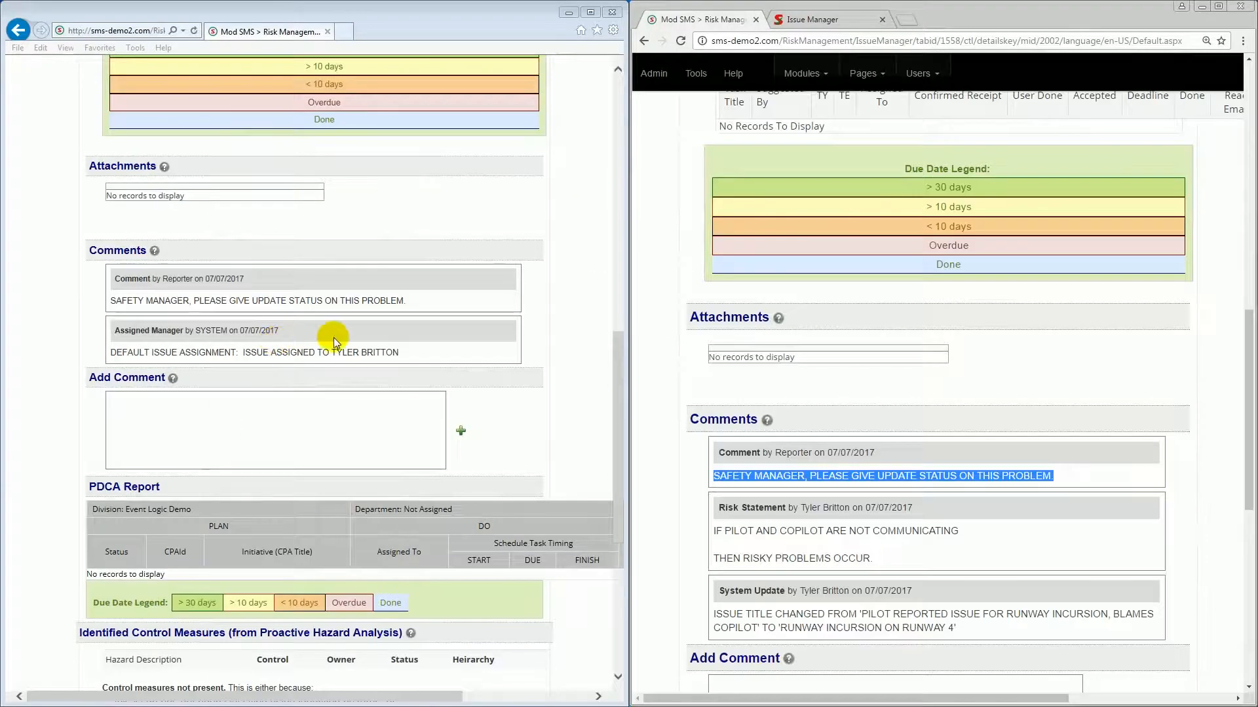
left_click_drag(619, 338, 619, 85)
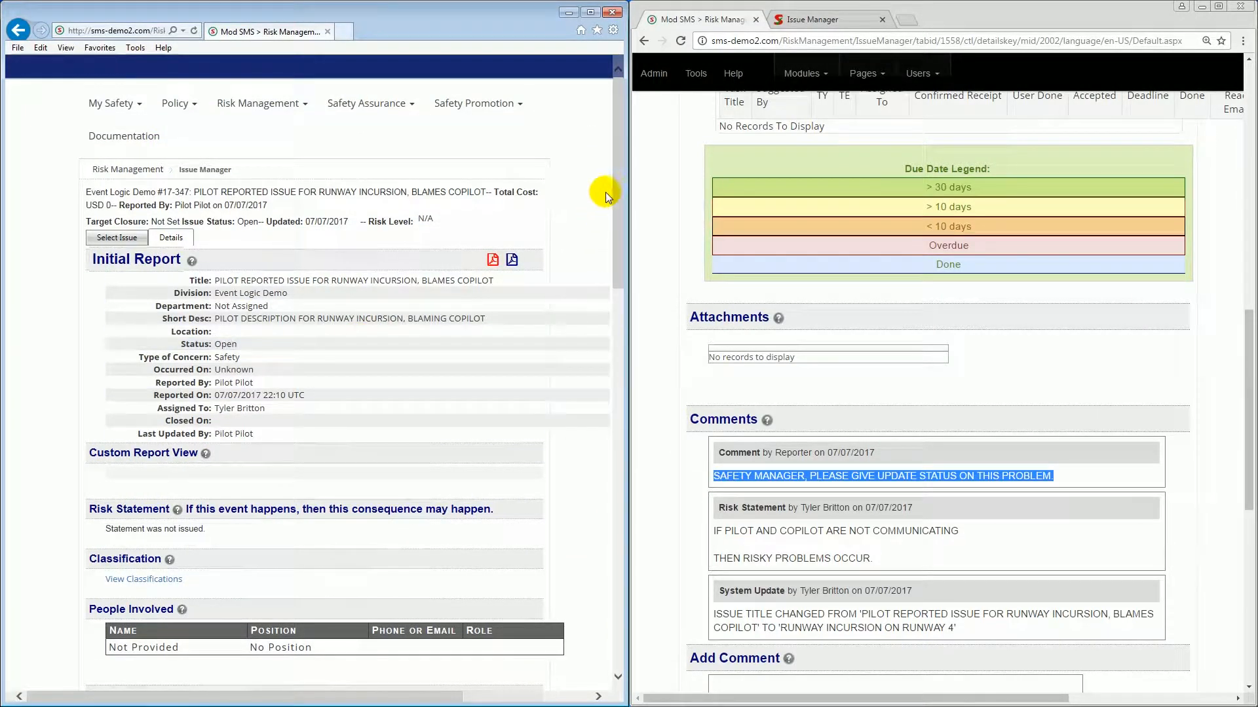
left_click(708, 474)
left_click_drag(1057, 476, 713, 477)
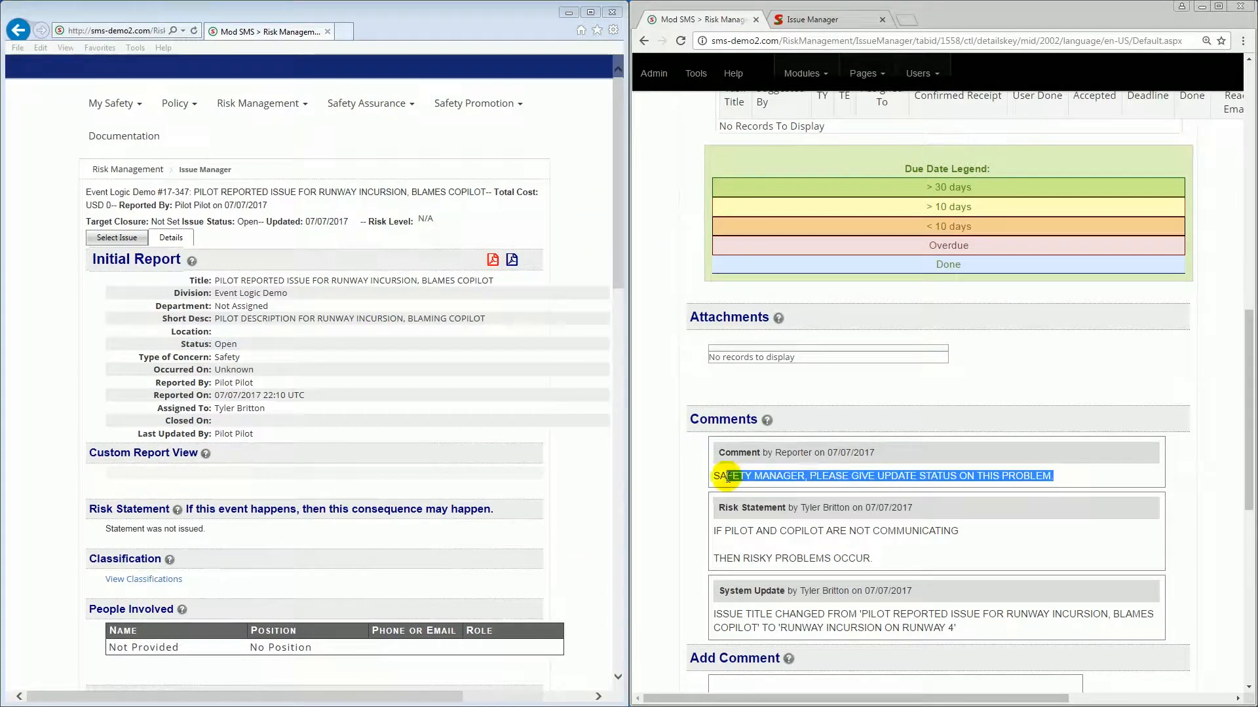
left_click(724, 479)
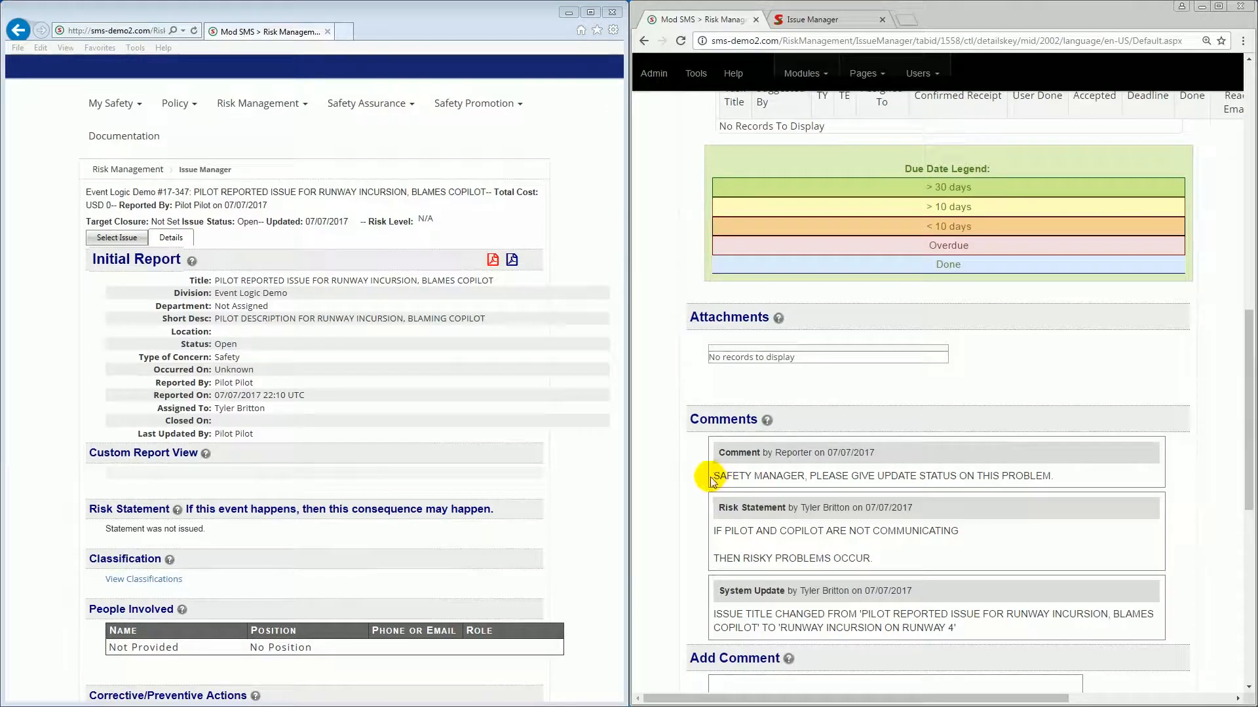
left_click_drag(719, 477, 1071, 478)
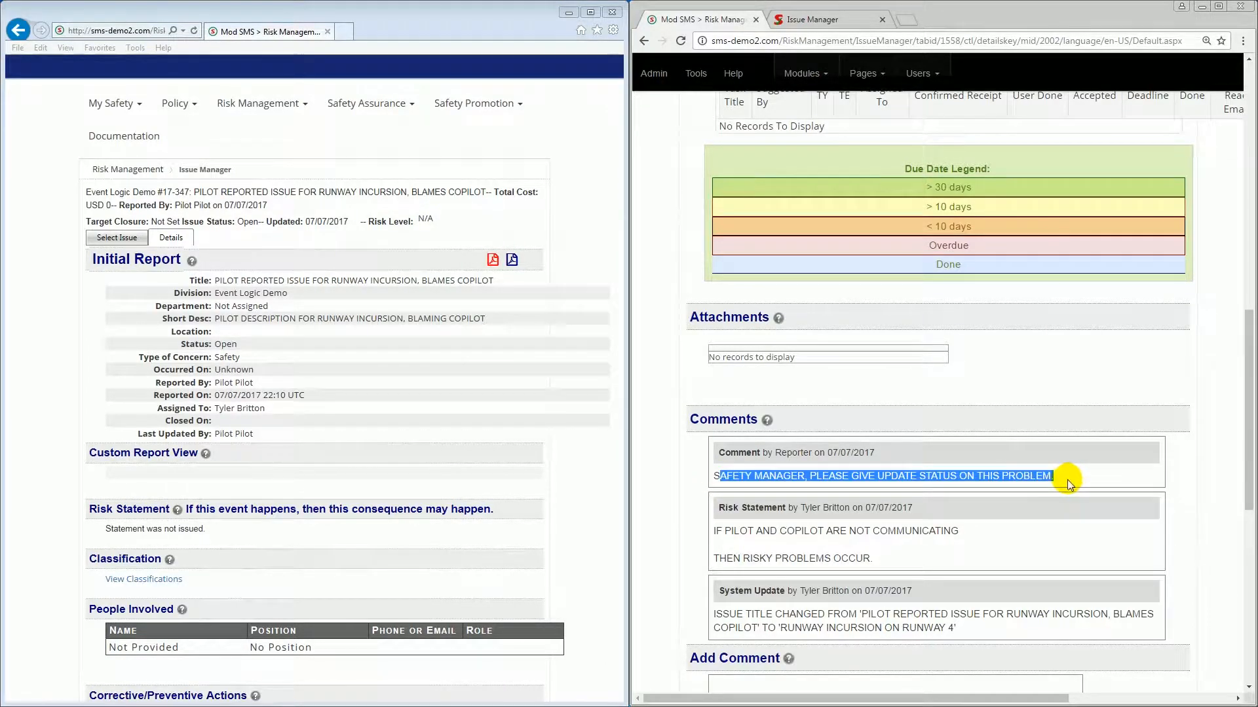
scroll(1068, 479, "up", 15)
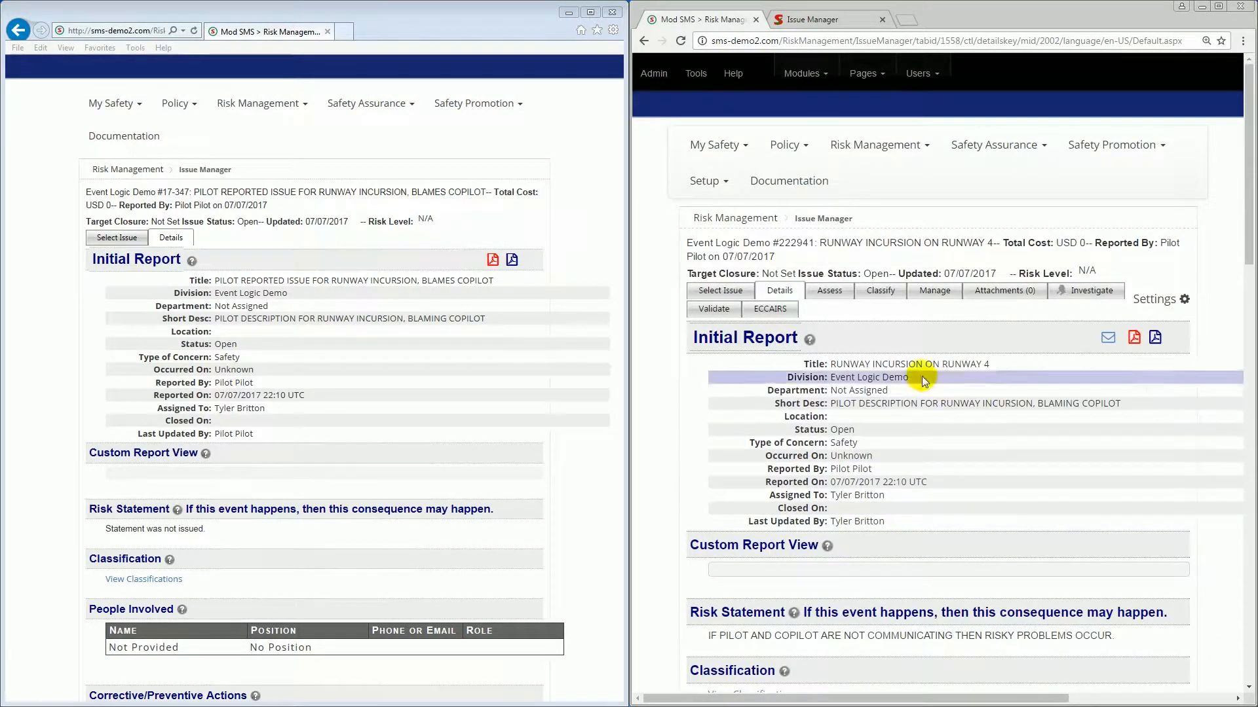
Open associated report 17-347 from the event's assessment and add the comment "Currently conducting investigation on causes of this runway incursion"
left_click(831, 289)
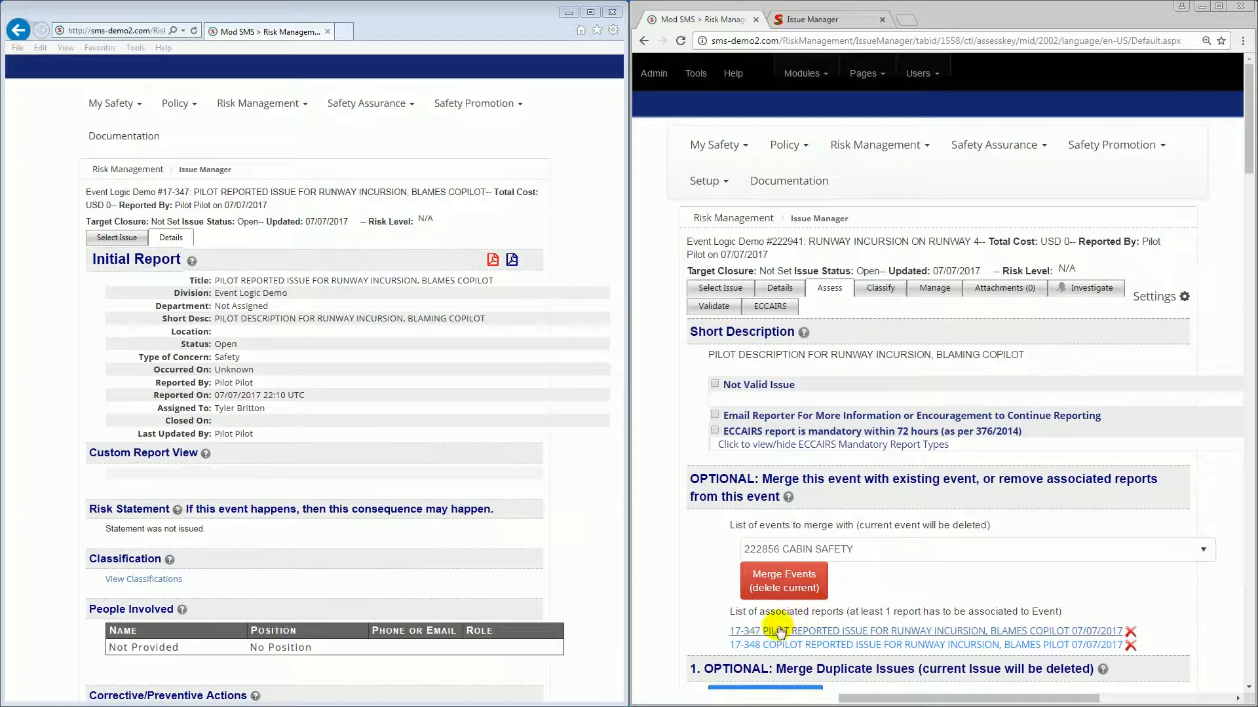
left_click(807, 632)
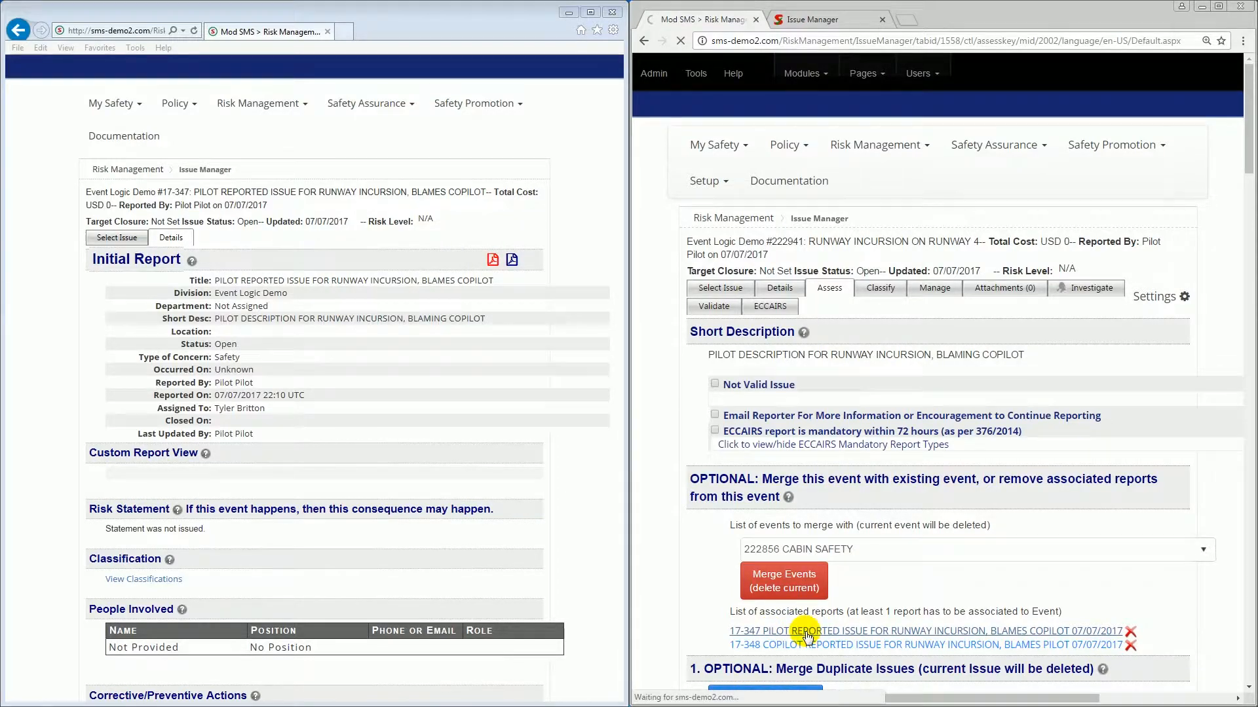
scroll(853, 541, "down", 15)
scroll(853, 498, "down", 4)
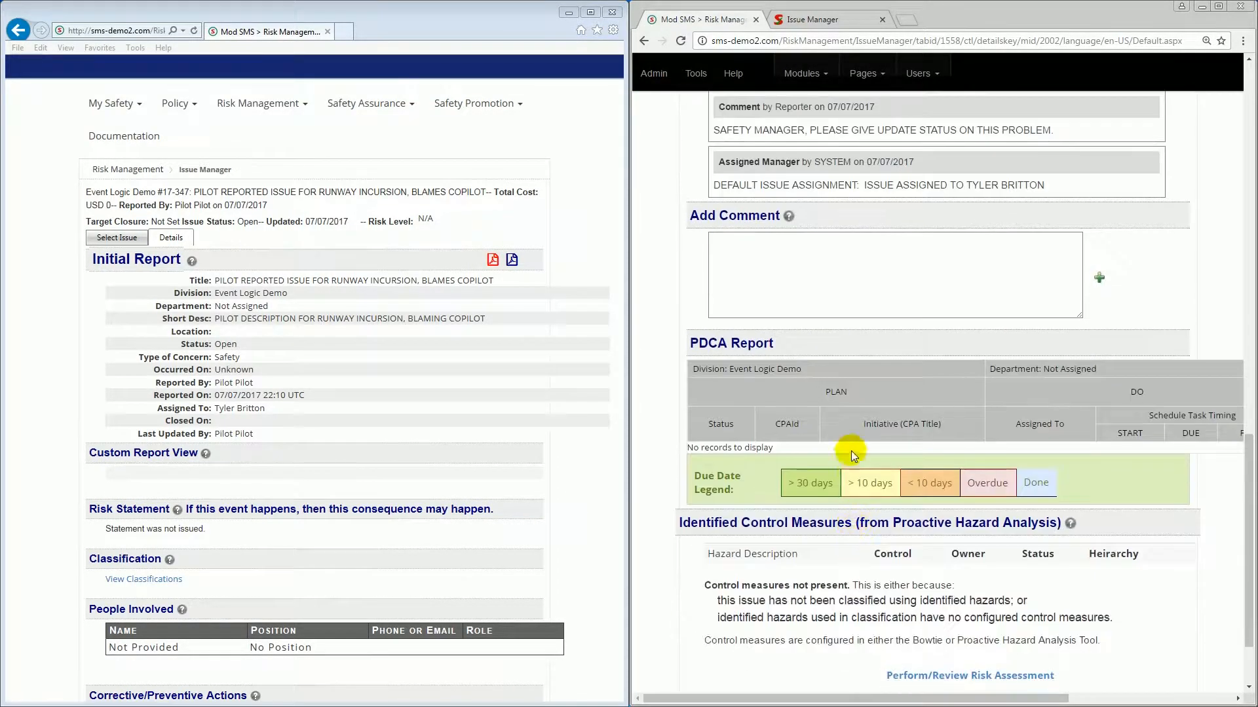
scroll(850, 451, "up", 1)
left_click(818, 351)
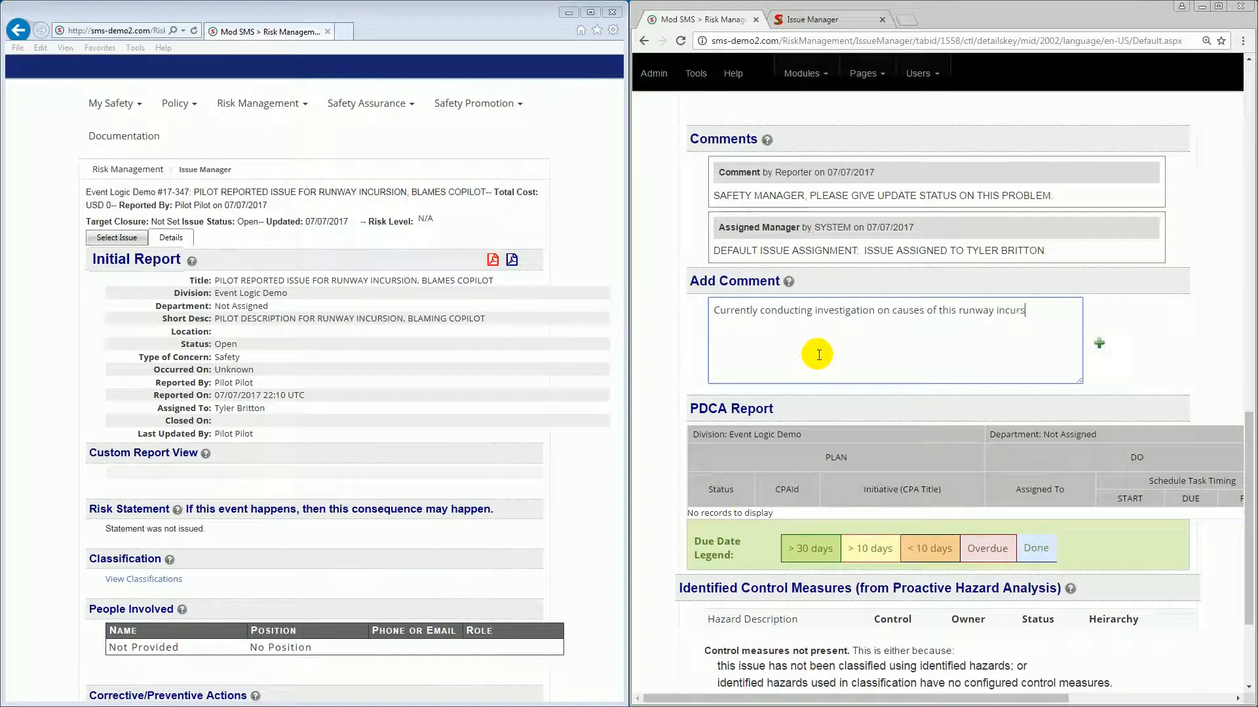
left_click(1099, 343)
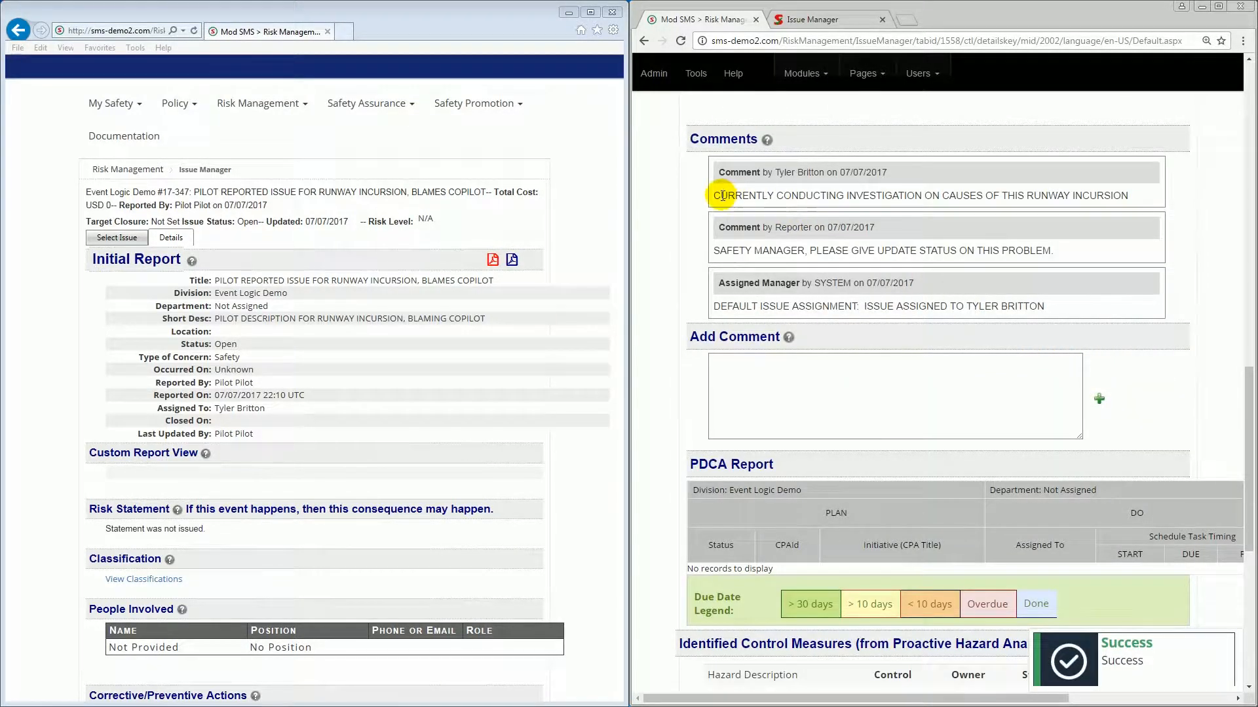
Reload the pilot's view of report 17-347 and check its comments for the manager's investigation reply
left_click(155, 30)
key("Return")
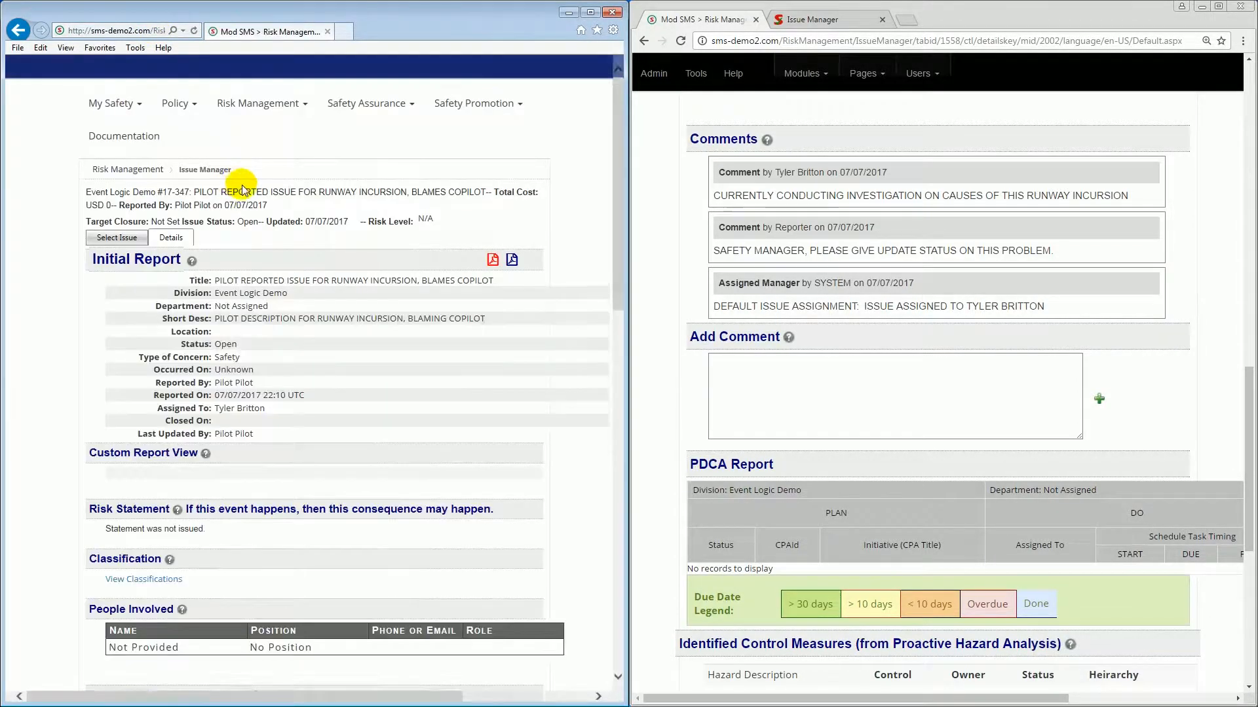
scroll(241, 187, "down", 12)
left_click_drag(109, 398, 453, 401)
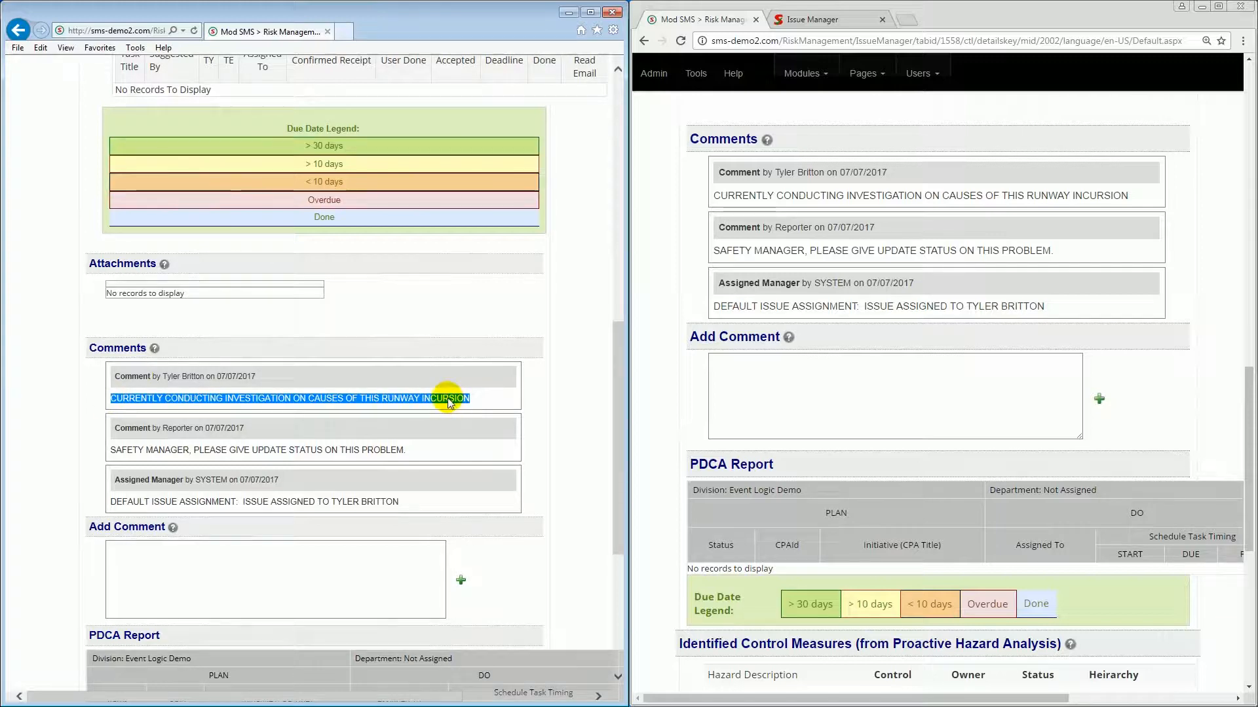
left_click(446, 397)
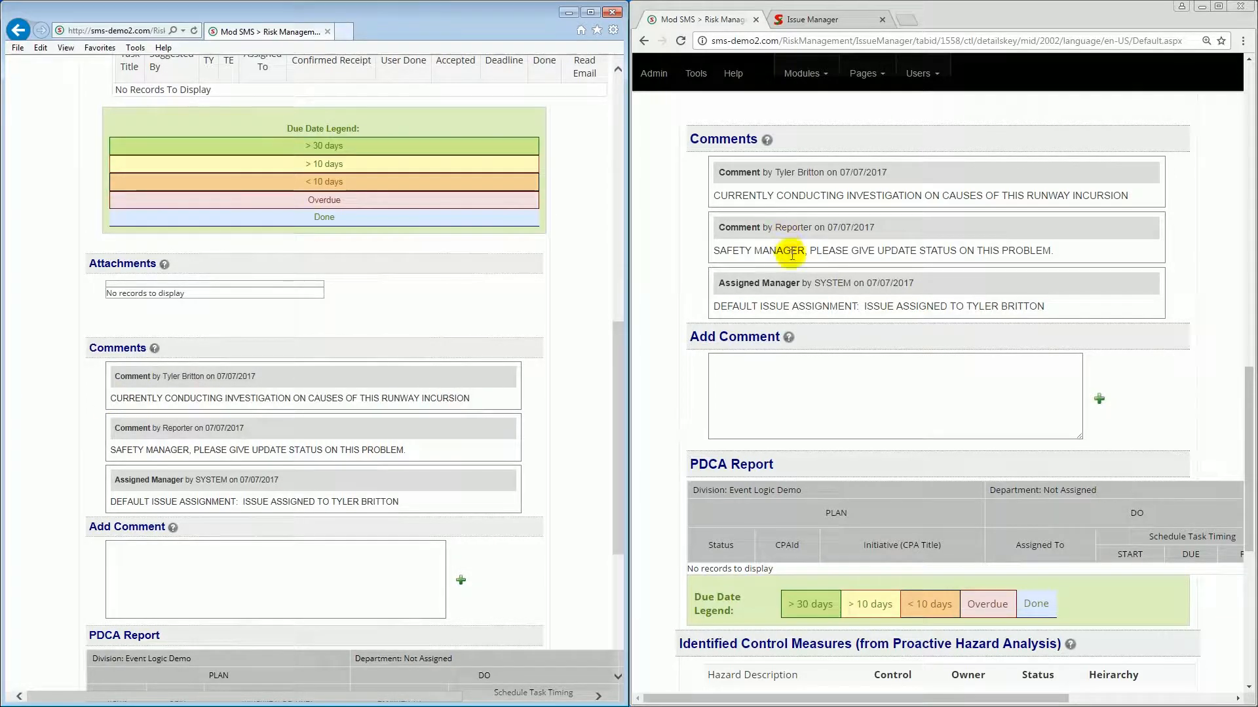
Return to the manager's issue list, open event 222941 and check its comments for the investigation reply
left_click(792, 262)
scroll(806, 242, "up", 15)
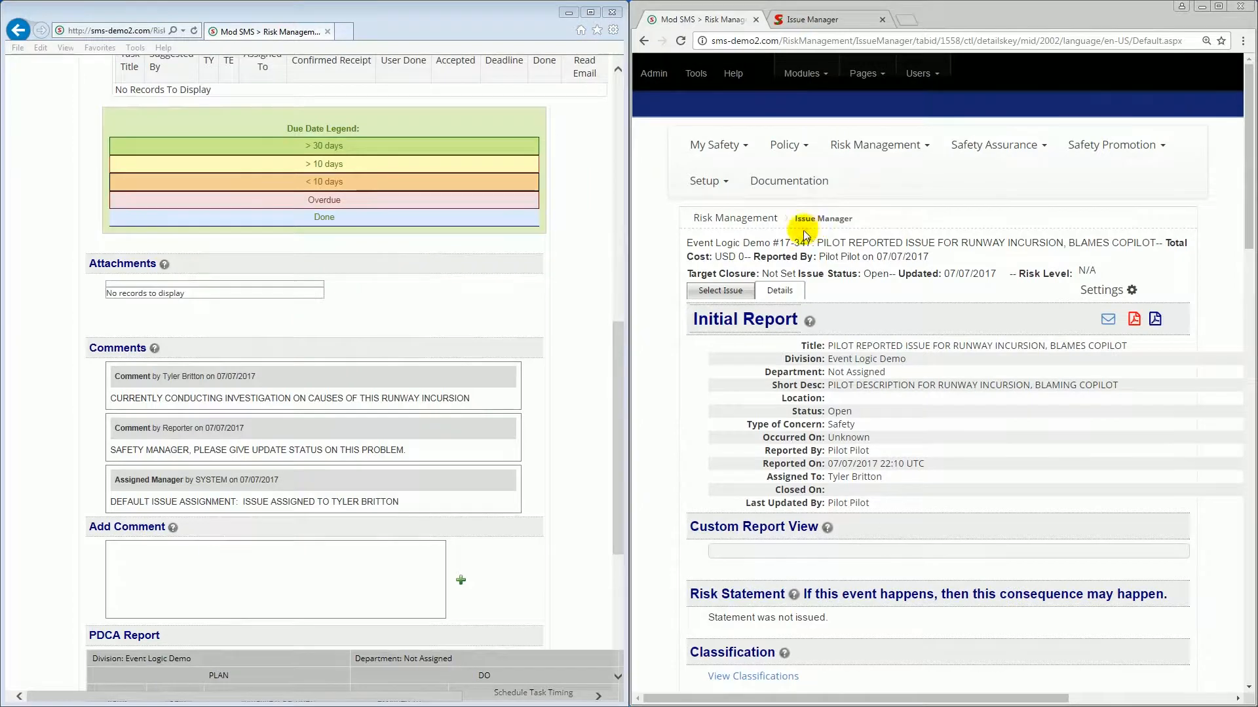
mouse_move(846, 146)
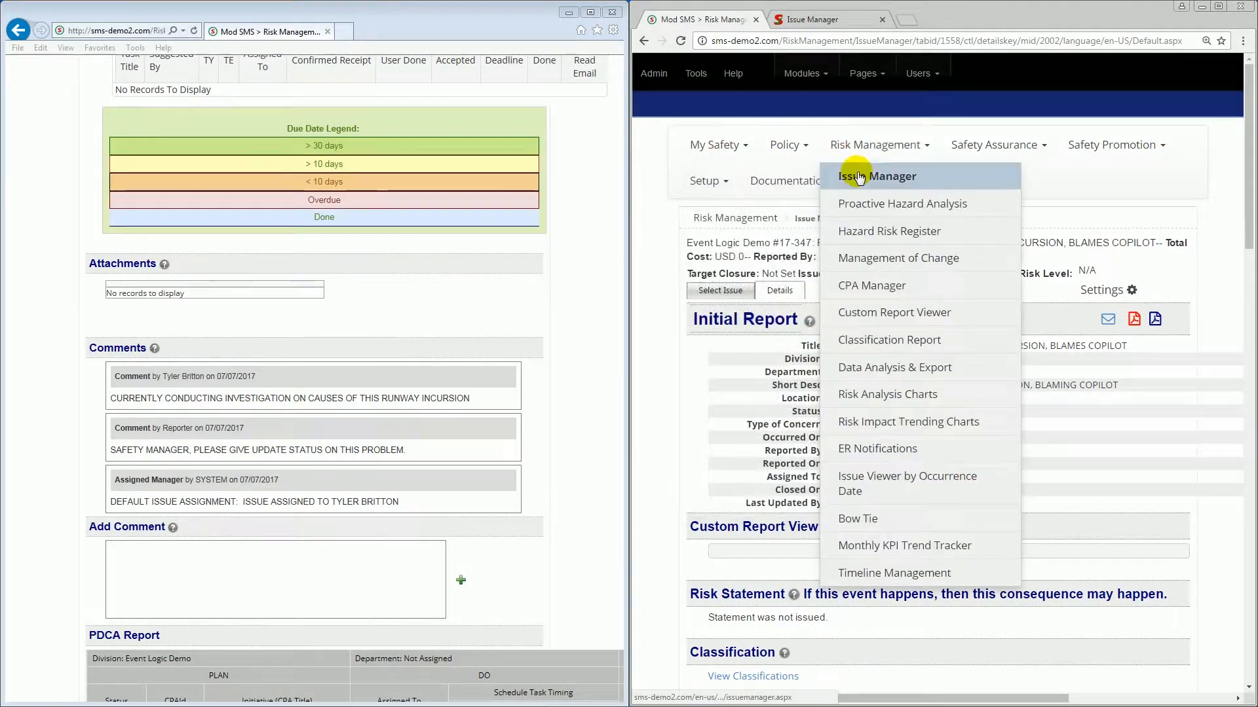
left_click(700, 292)
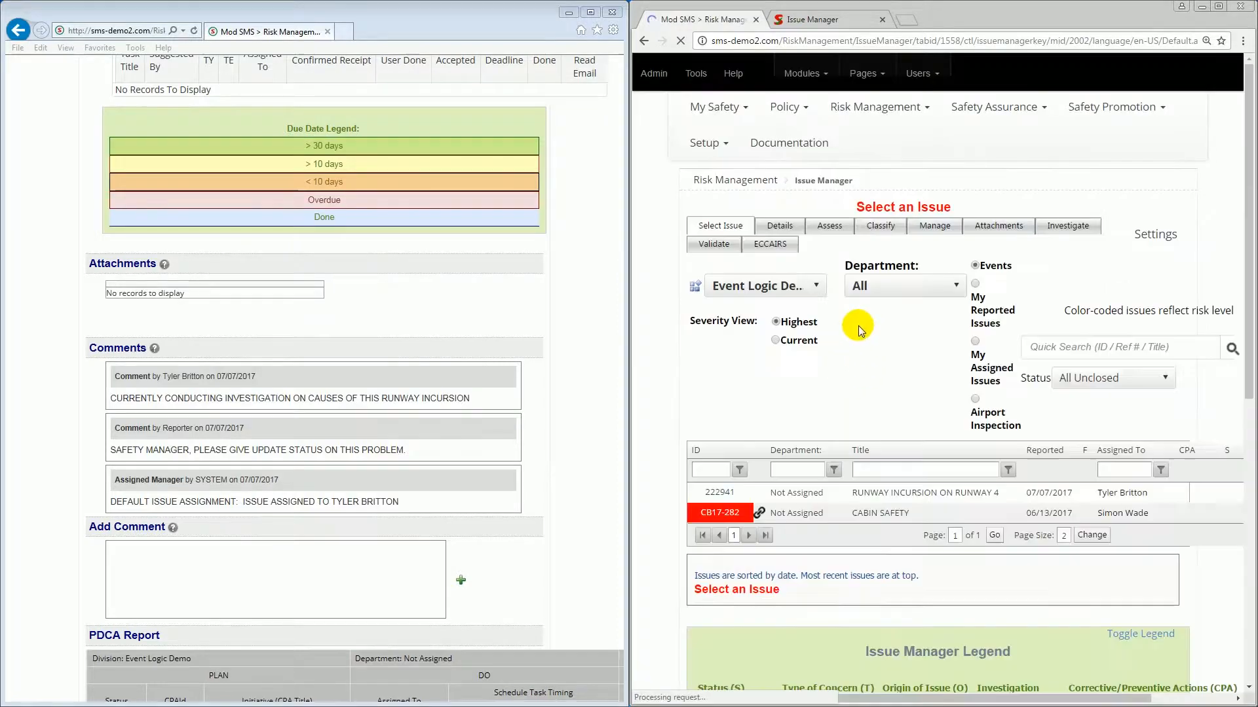
left_click(919, 532)
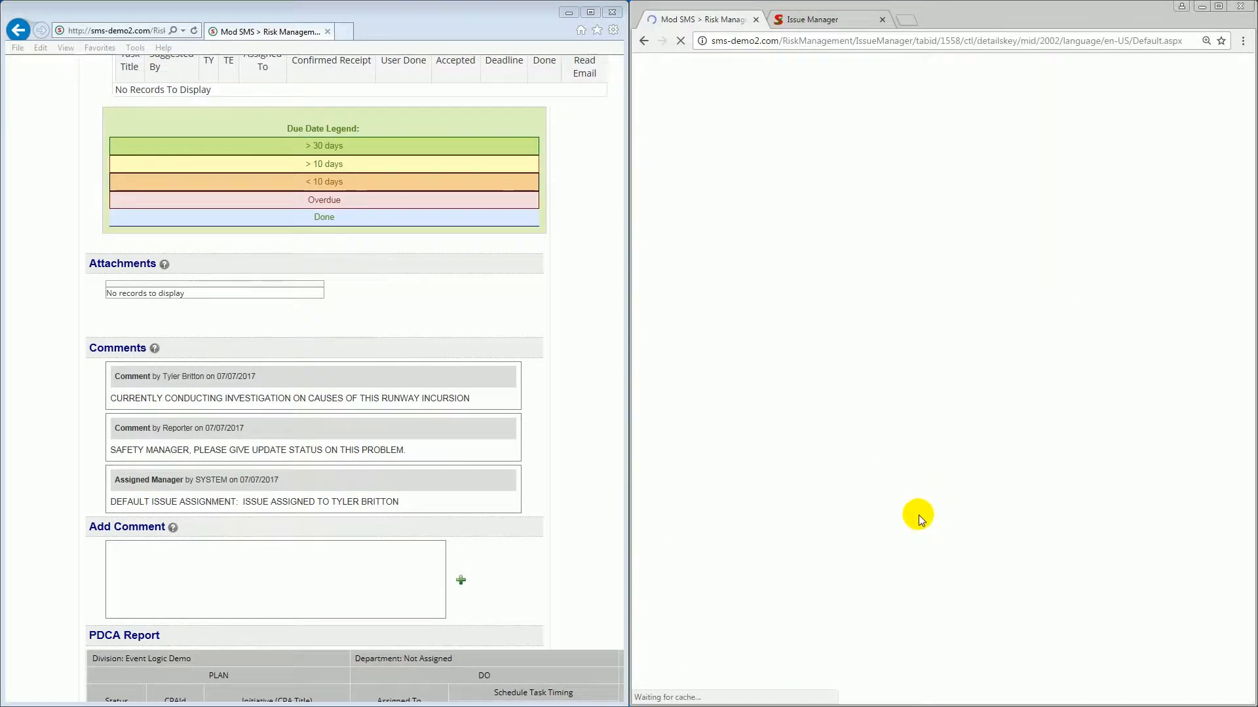
scroll(900, 457, "down", 10)
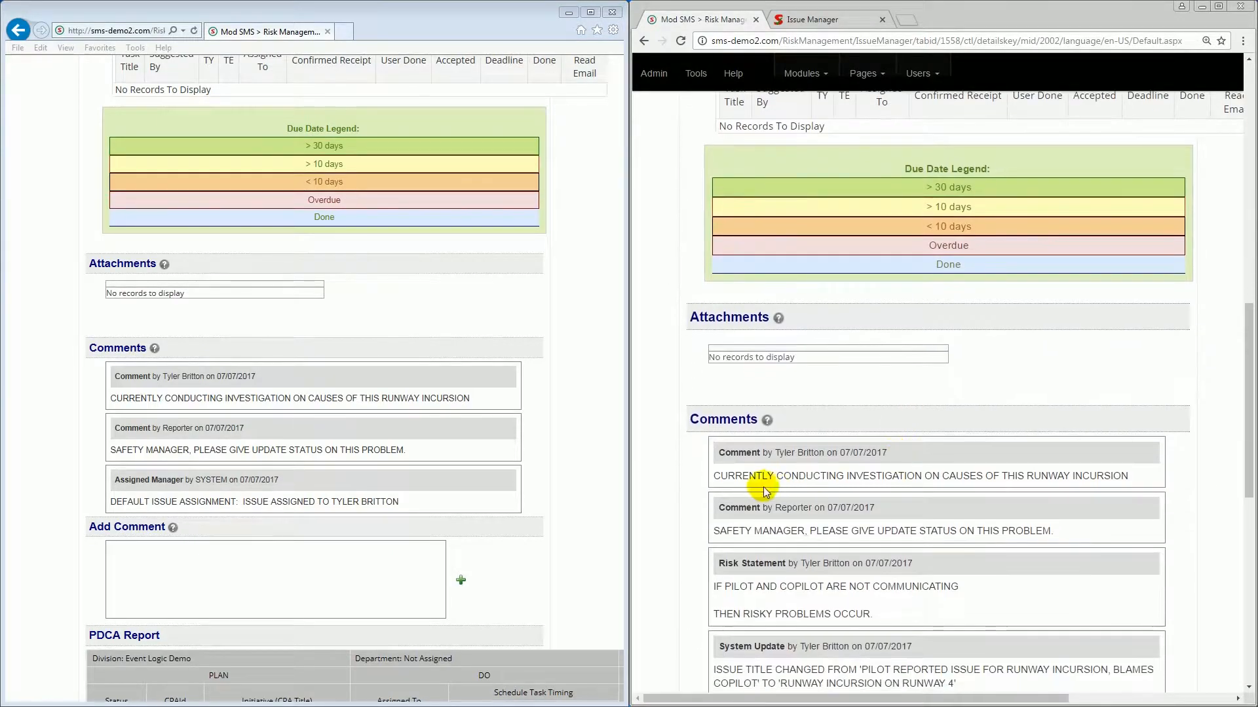
left_click_drag(718, 473, 1075, 470)
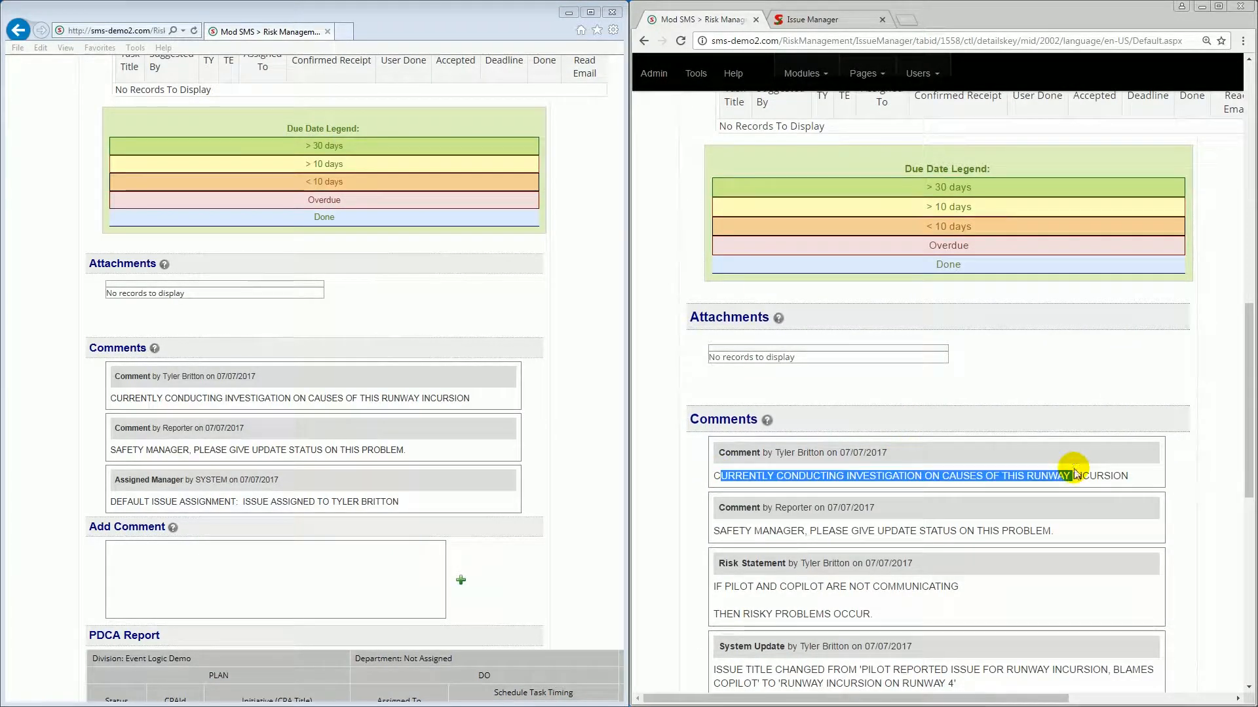
Move the manager's window aside, switch to the copilot's Firefox window and open report 17-348 to review its comments and short description
left_click_drag(937, 13, 1256, 216)
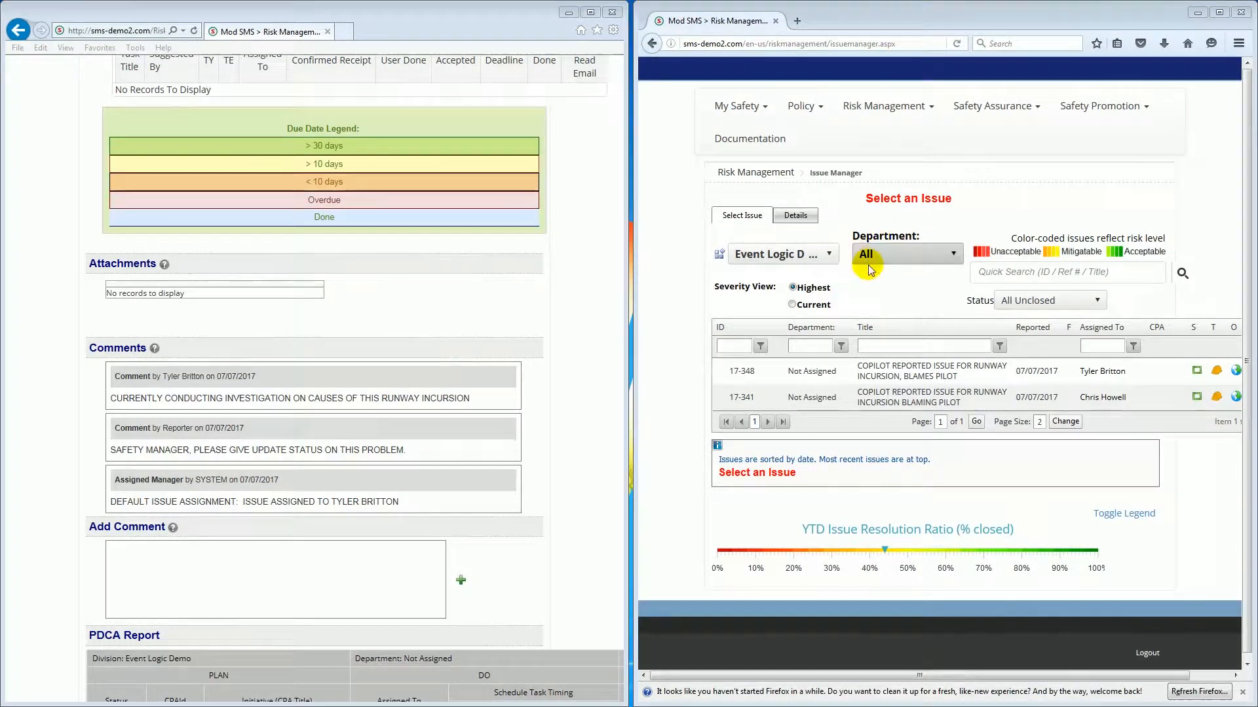
left_click(798, 44)
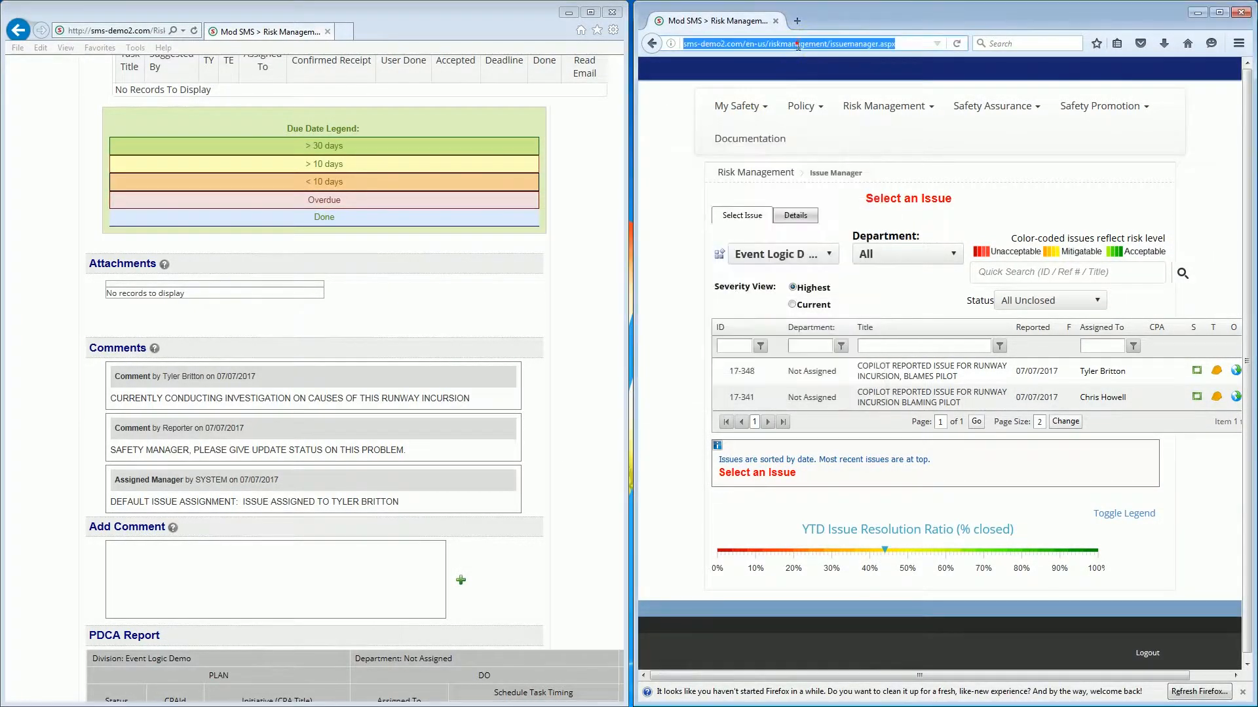
left_click(887, 372)
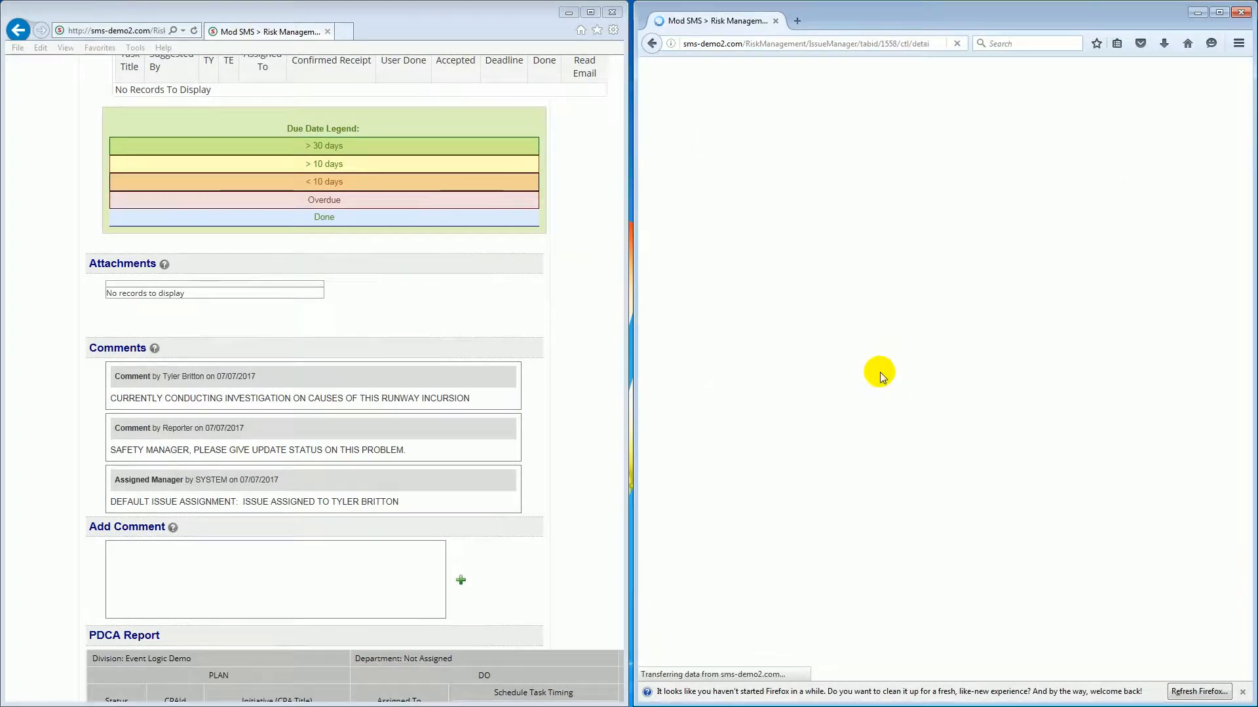
scroll(855, 379, "down", 15)
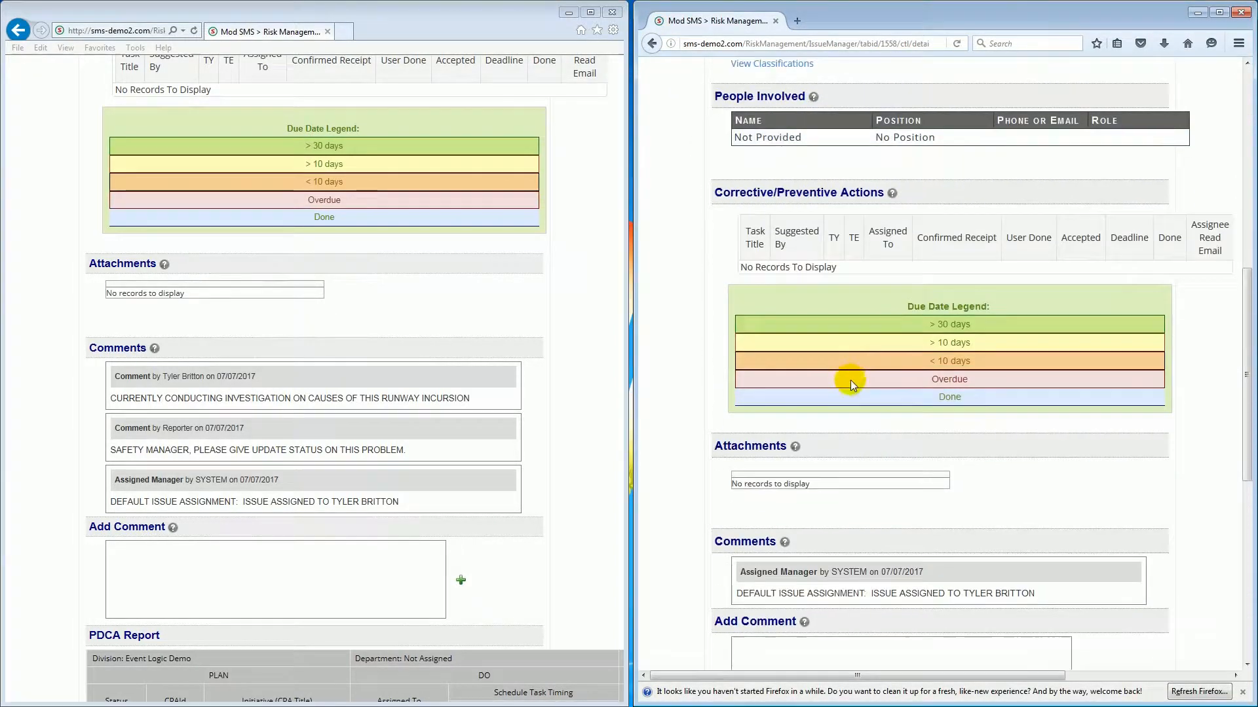
left_click_drag(1065, 455, 724, 457)
left_click(775, 456)
scroll(841, 334, "up", 15)
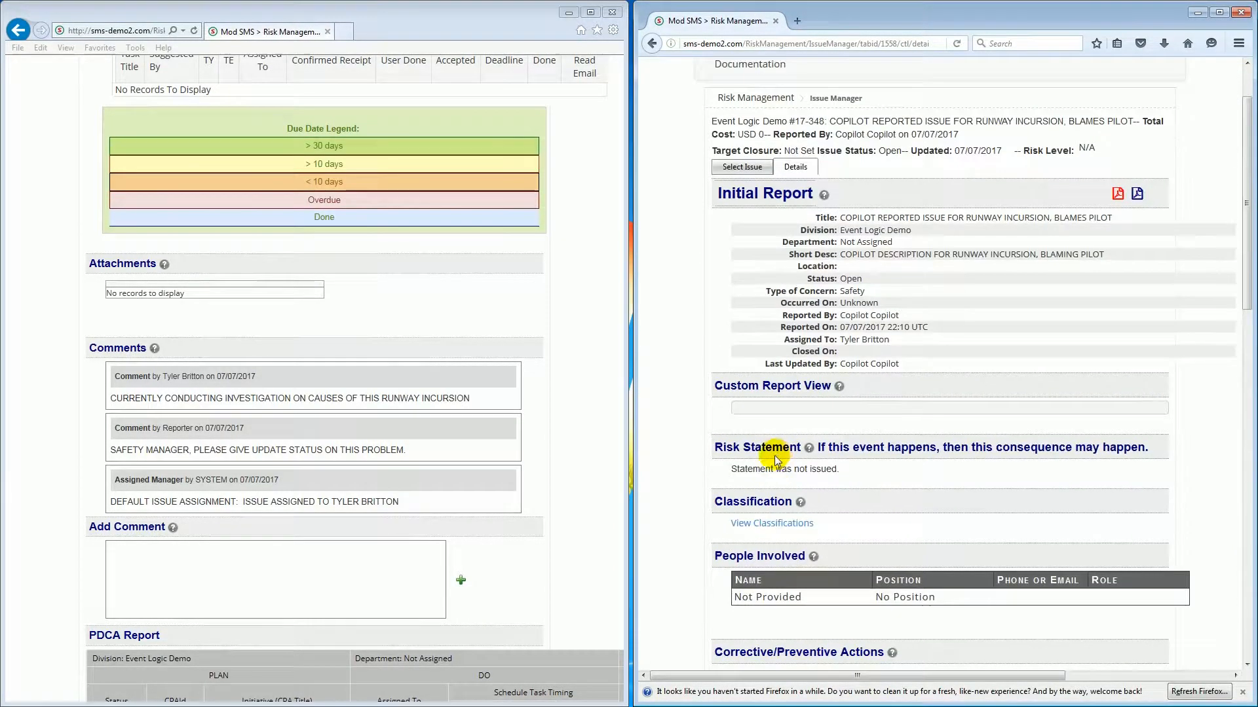
left_click_drag(841, 334, 1105, 331)
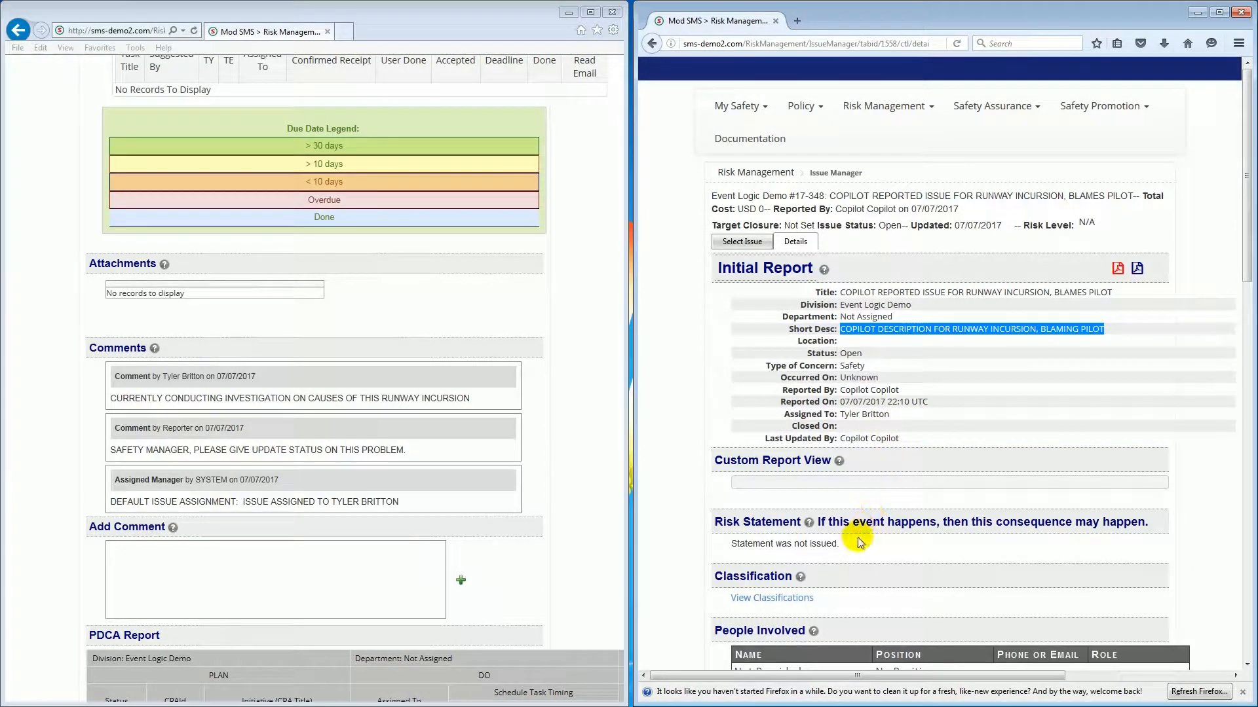
Add the comment "Is this issue being managed?" to the copilot's report 17-348
scroll(851, 543, "down", 12)
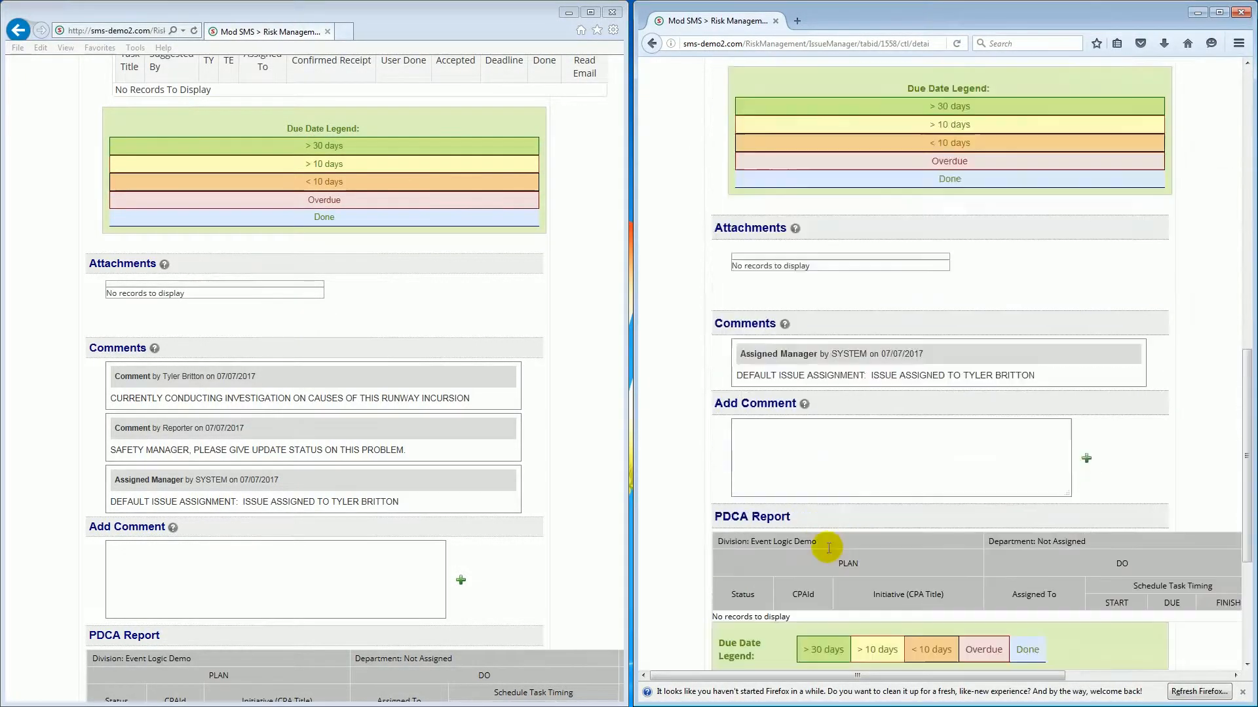
left_click(851, 414)
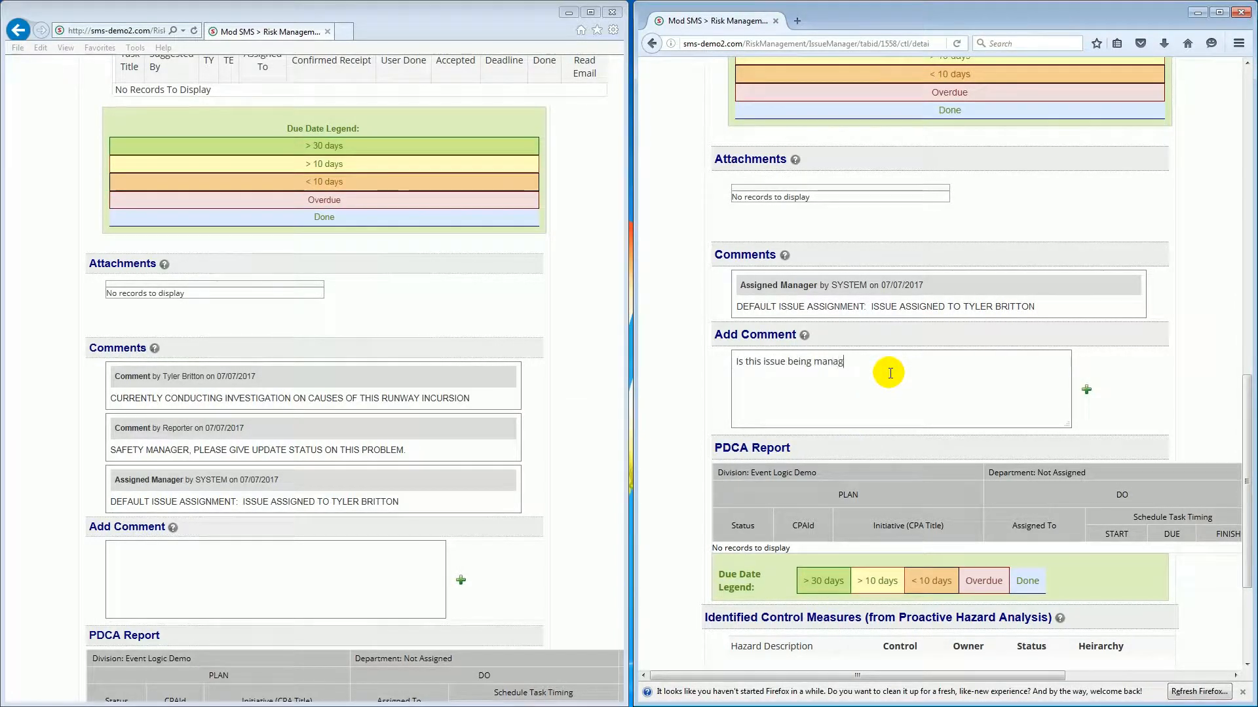
left_click(1086, 390)
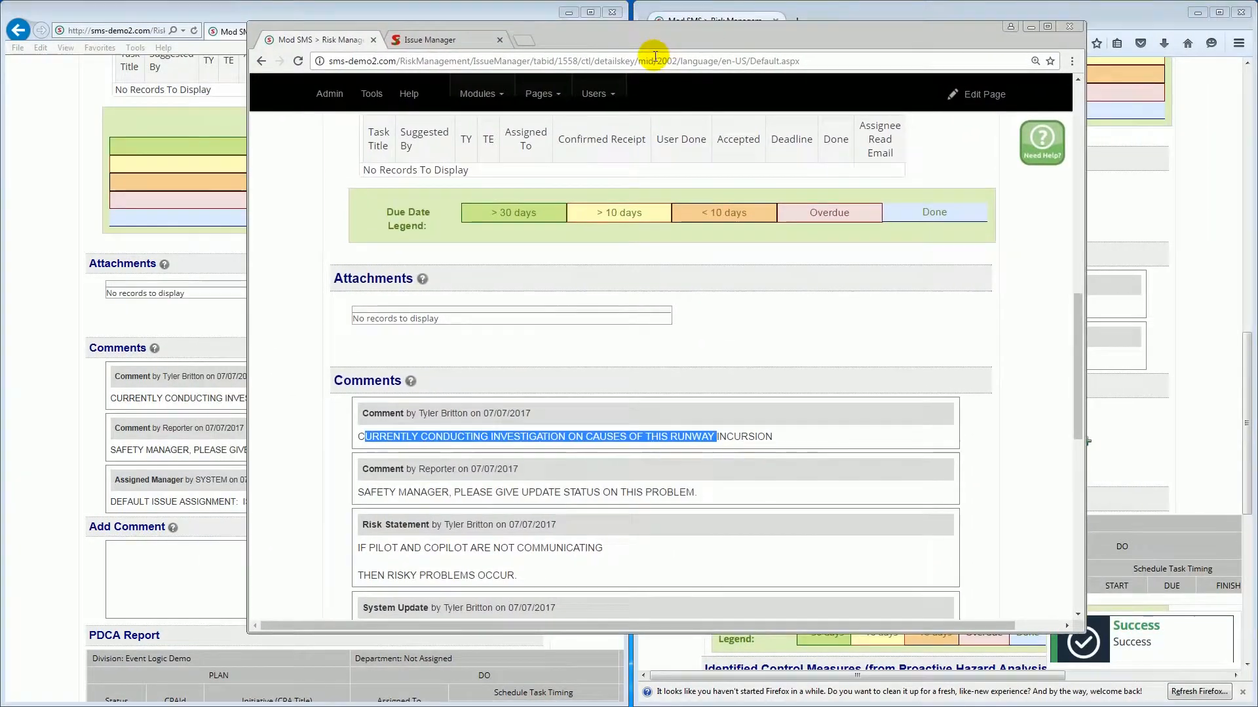
Reload event 222941 in the manager's Chrome window and check its comments for the copilot's question and its author
left_click(655, 59)
key("Return")
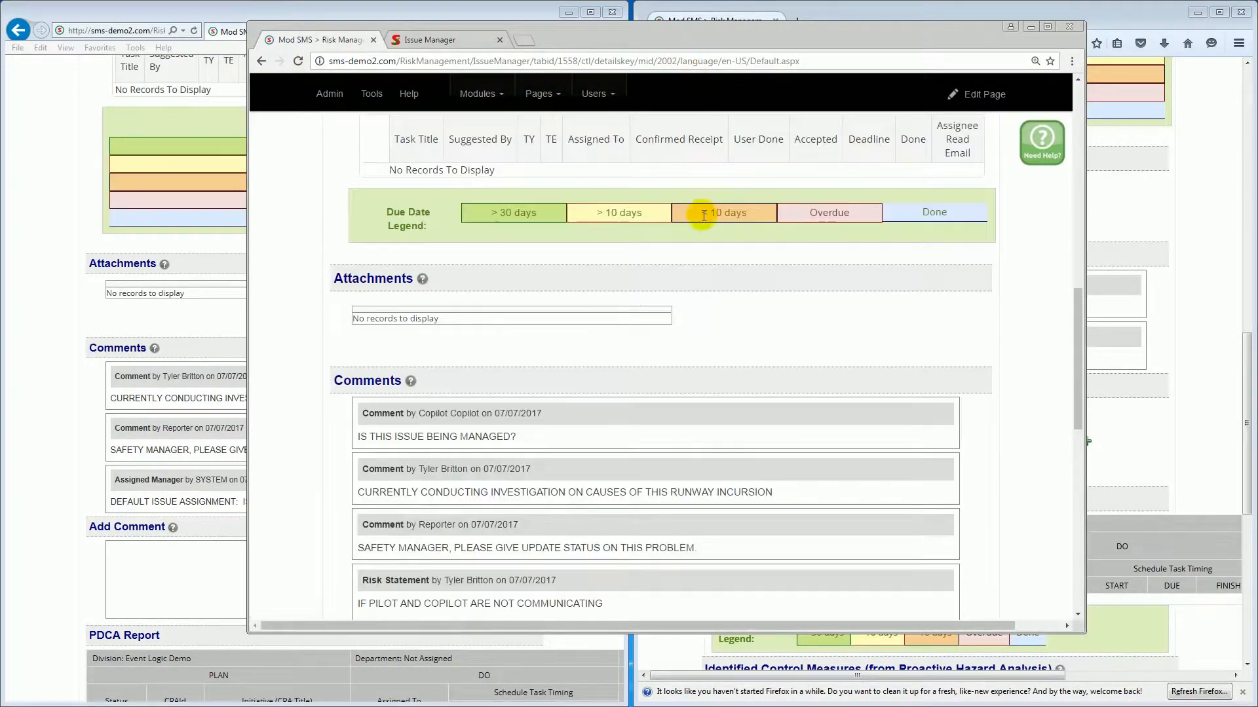
left_click_drag(517, 371, 361, 371)
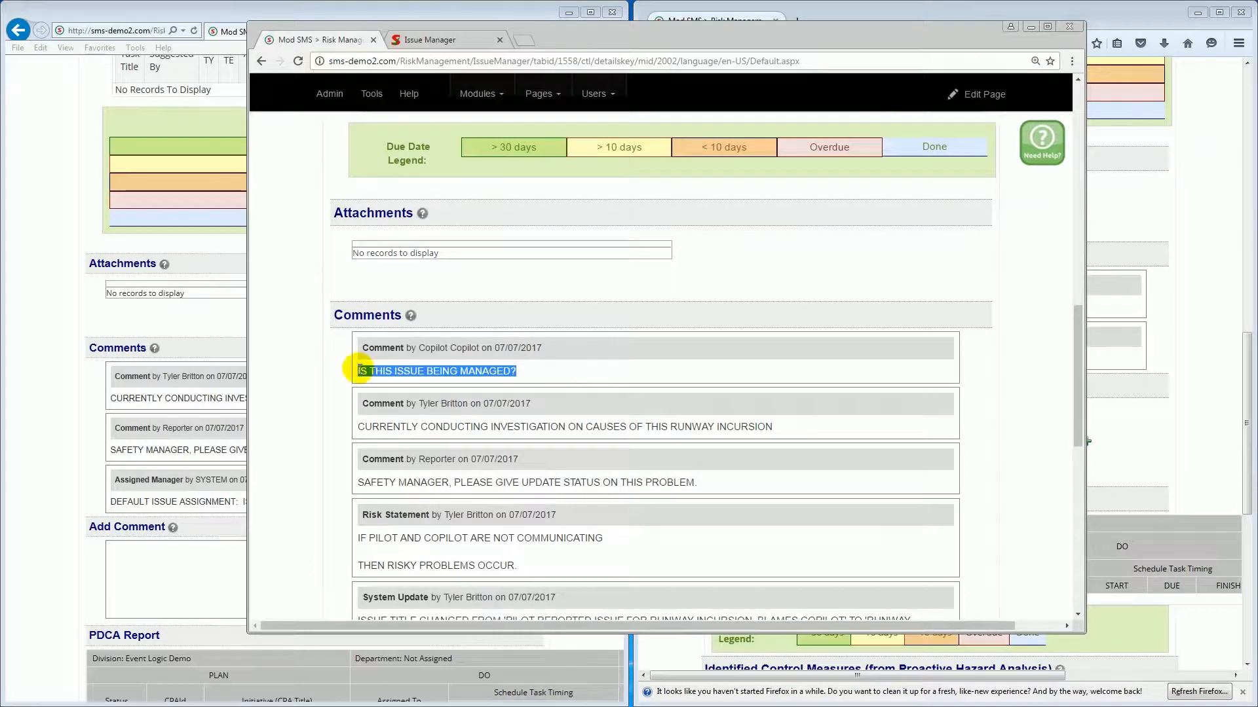
left_click(414, 346)
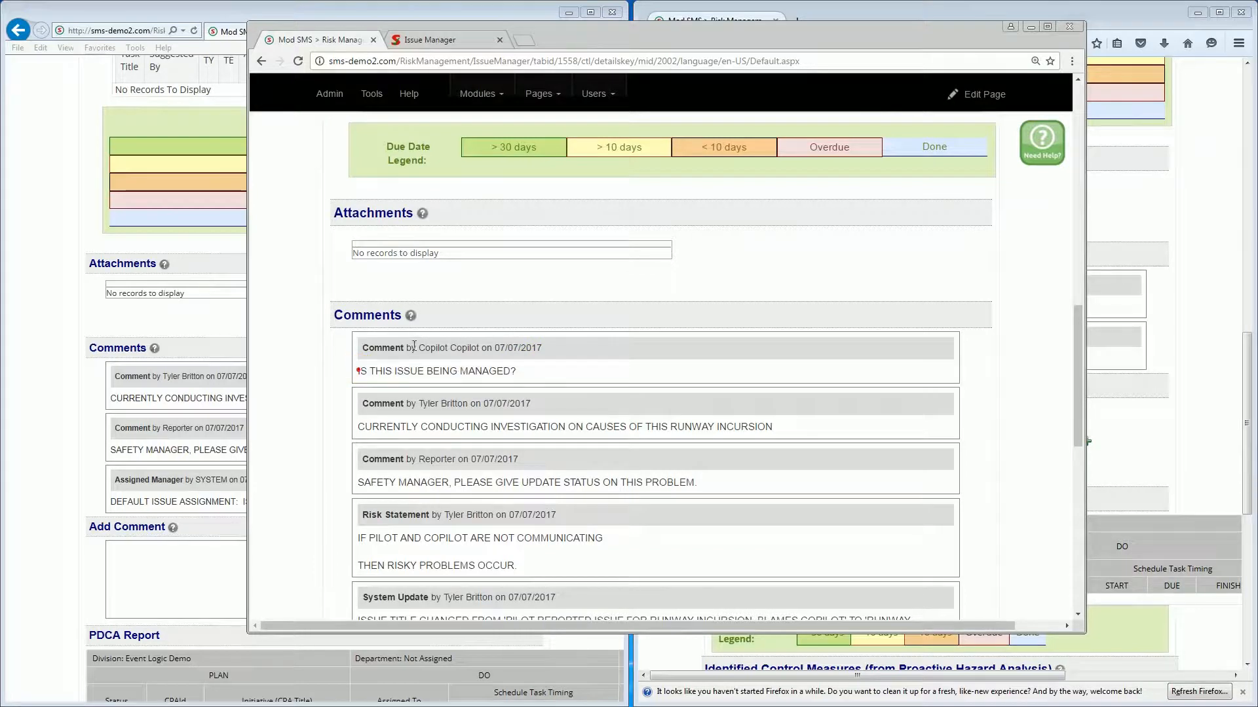
left_click(479, 357)
left_click_drag(478, 348, 419, 349)
Open associated report 17-348 from the event's assessment and add the comment "Yes we are managing it"
scroll(477, 383, "up", 11)
left_click(490, 355)
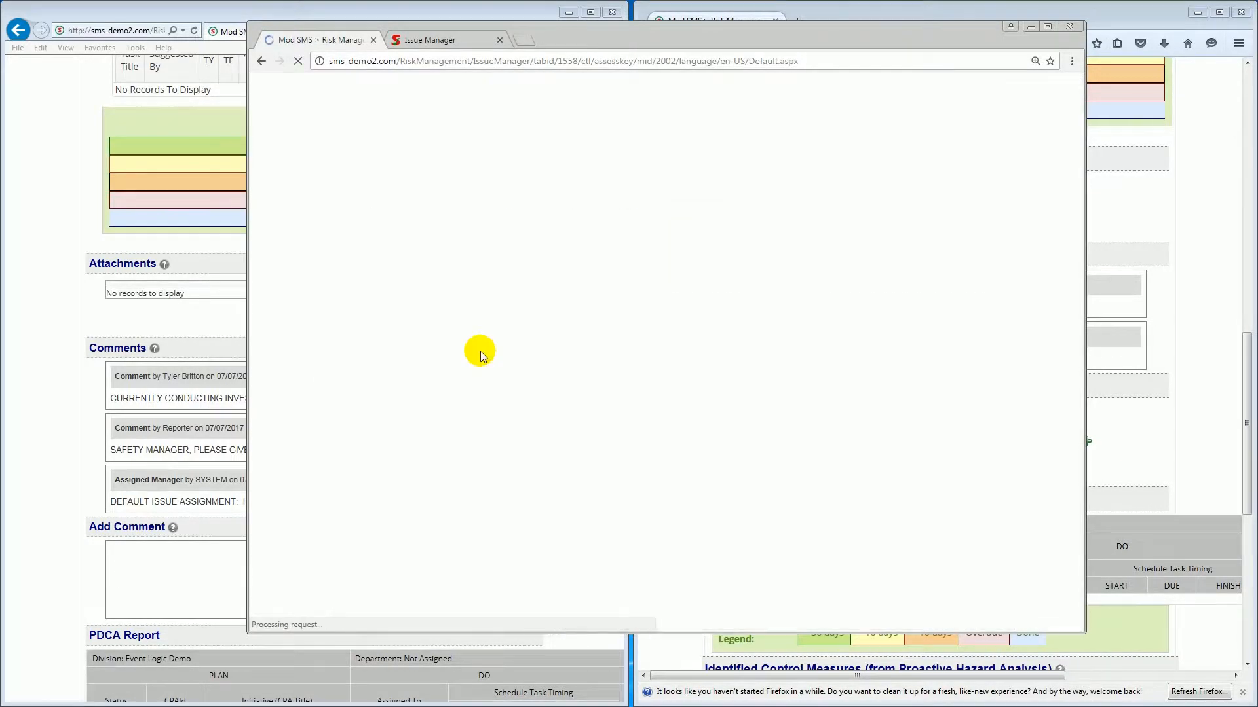
scroll(740, 537, "down", 2)
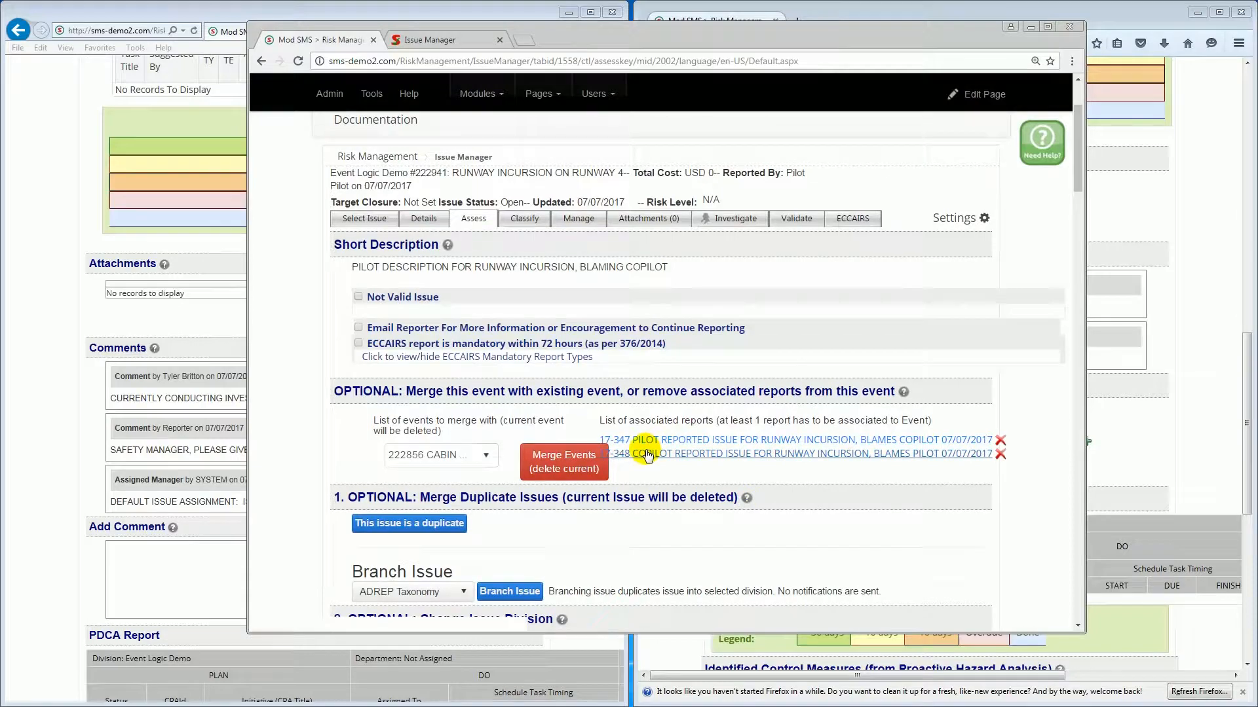
left_click(865, 460)
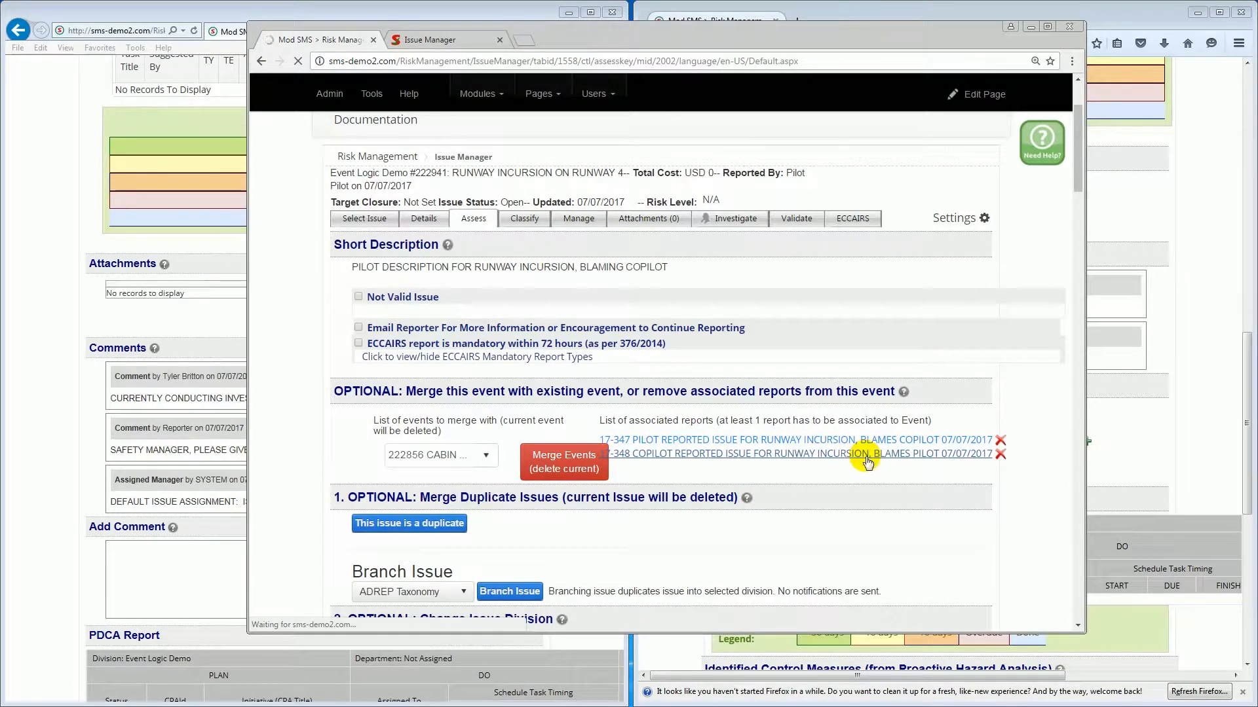
scroll(724, 387, "down", 15)
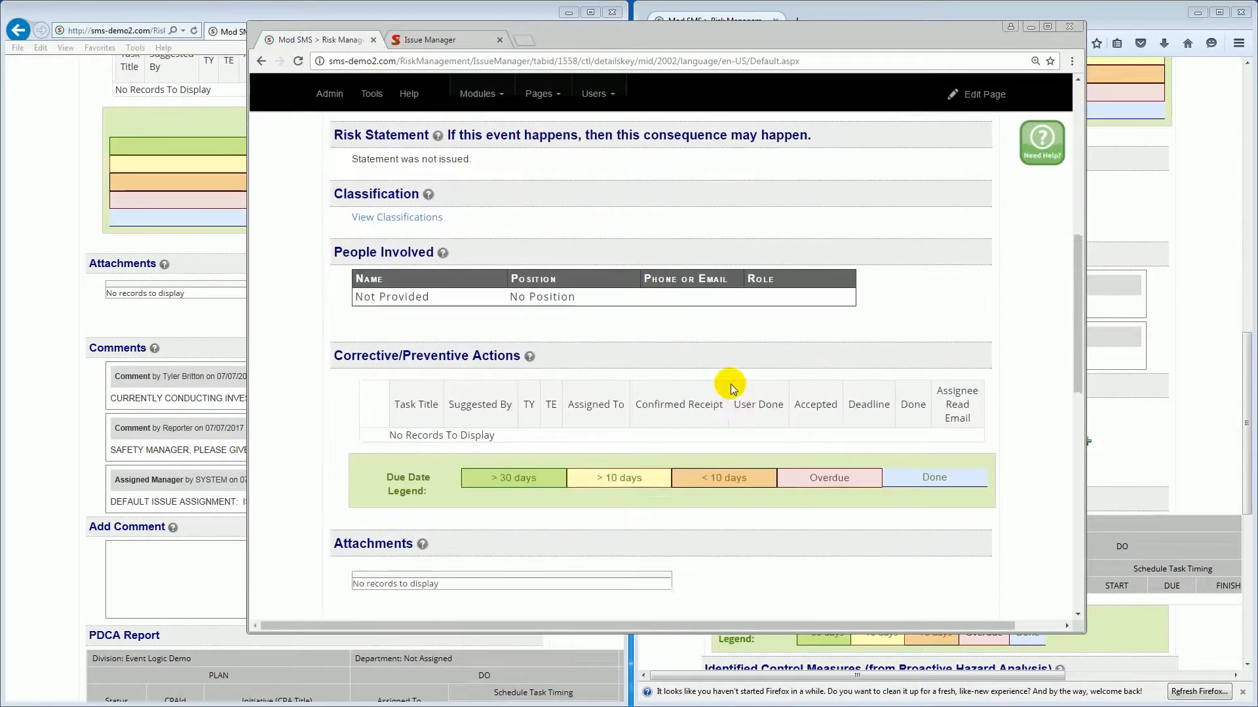
scroll(713, 391, "down", 3)
scroll(640, 365, "up", 5)
left_click(585, 397)
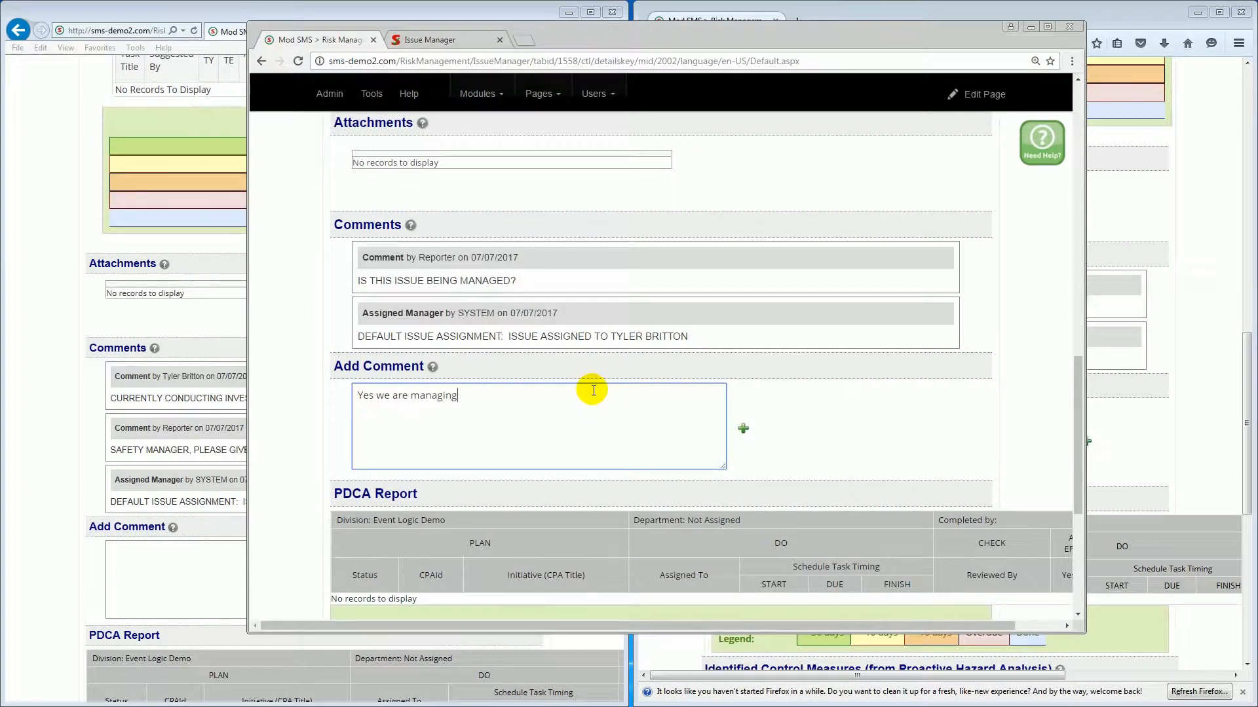
left_click(743, 429)
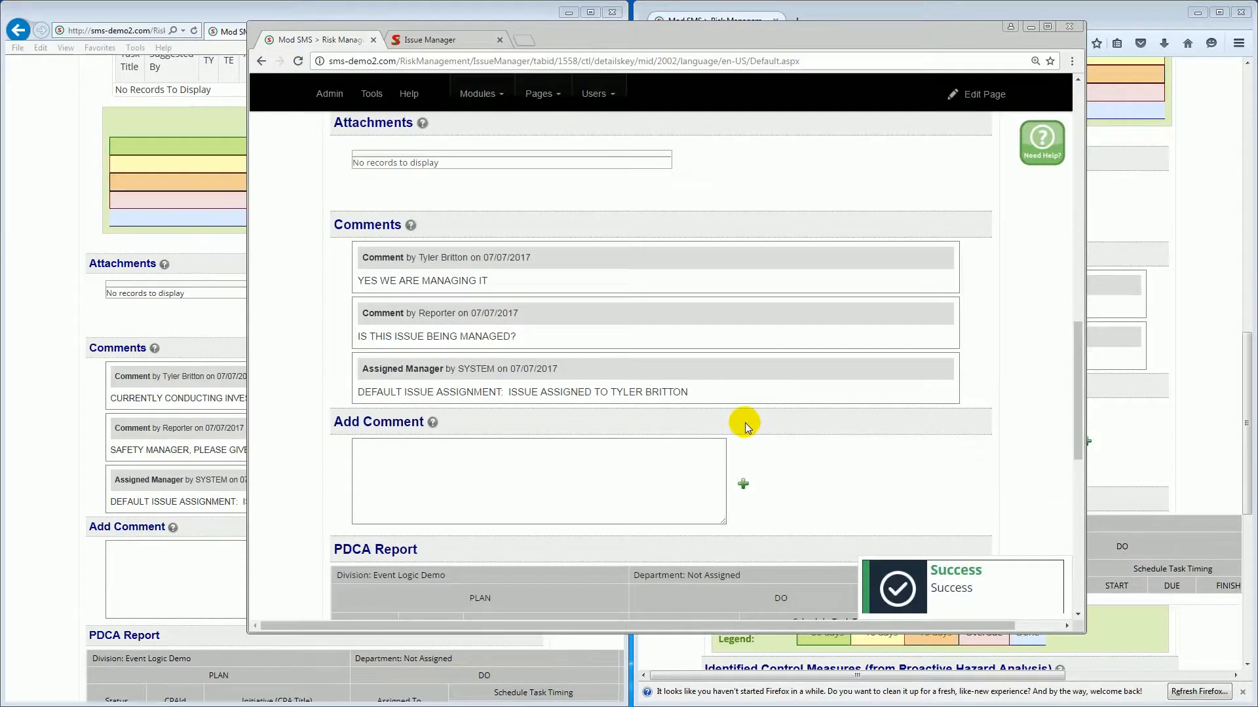
Maximize the manager's window, return to the issue list and open event 222941 to review its details and risk statement
double_click(804, 39)
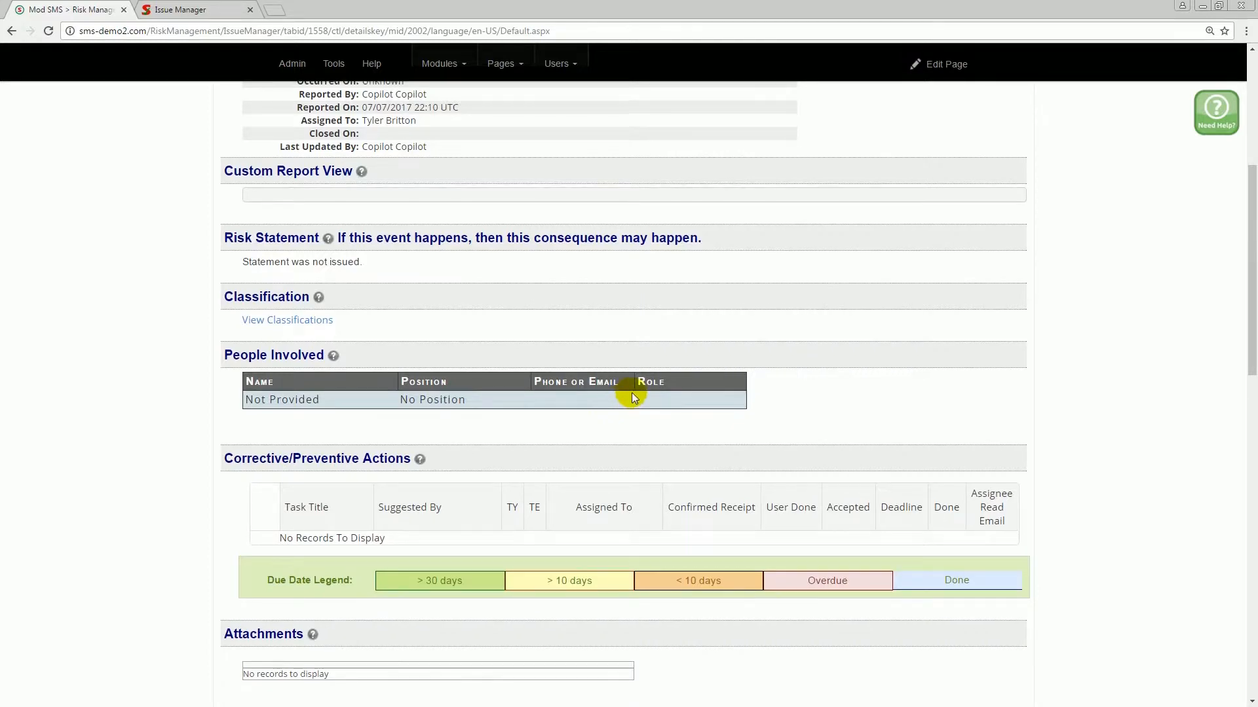
scroll(622, 399, "up", 5)
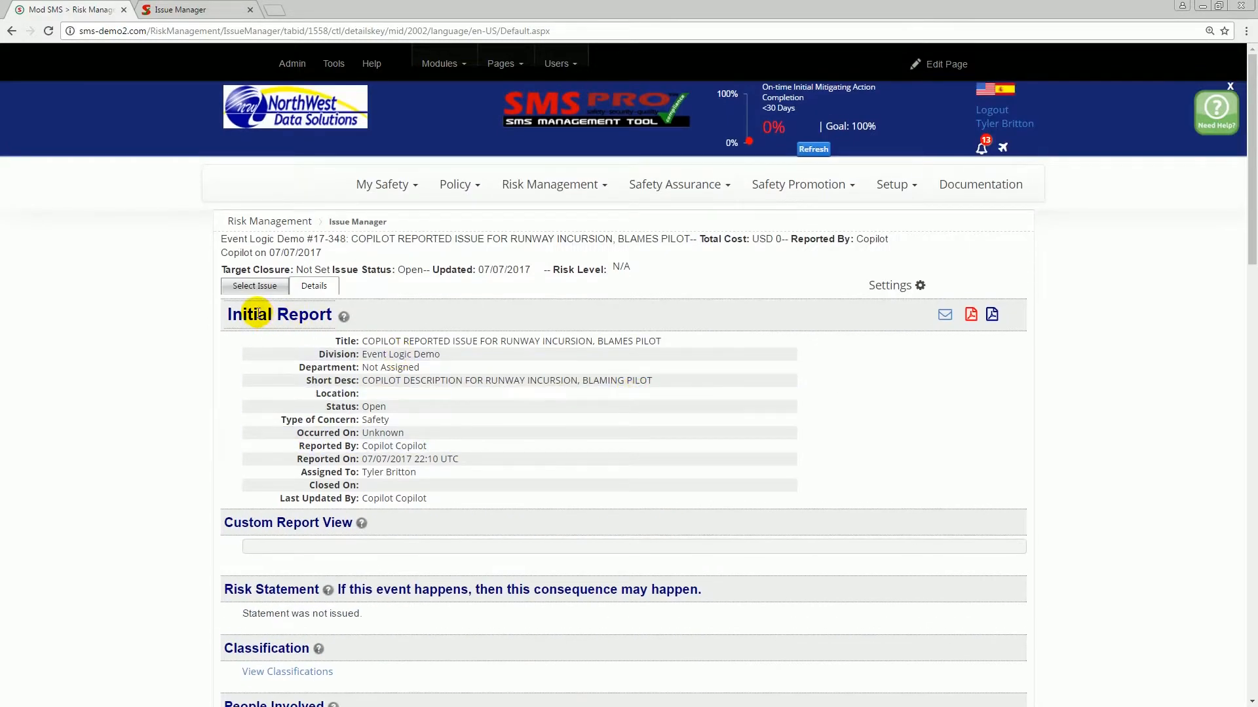
left_click(268, 293)
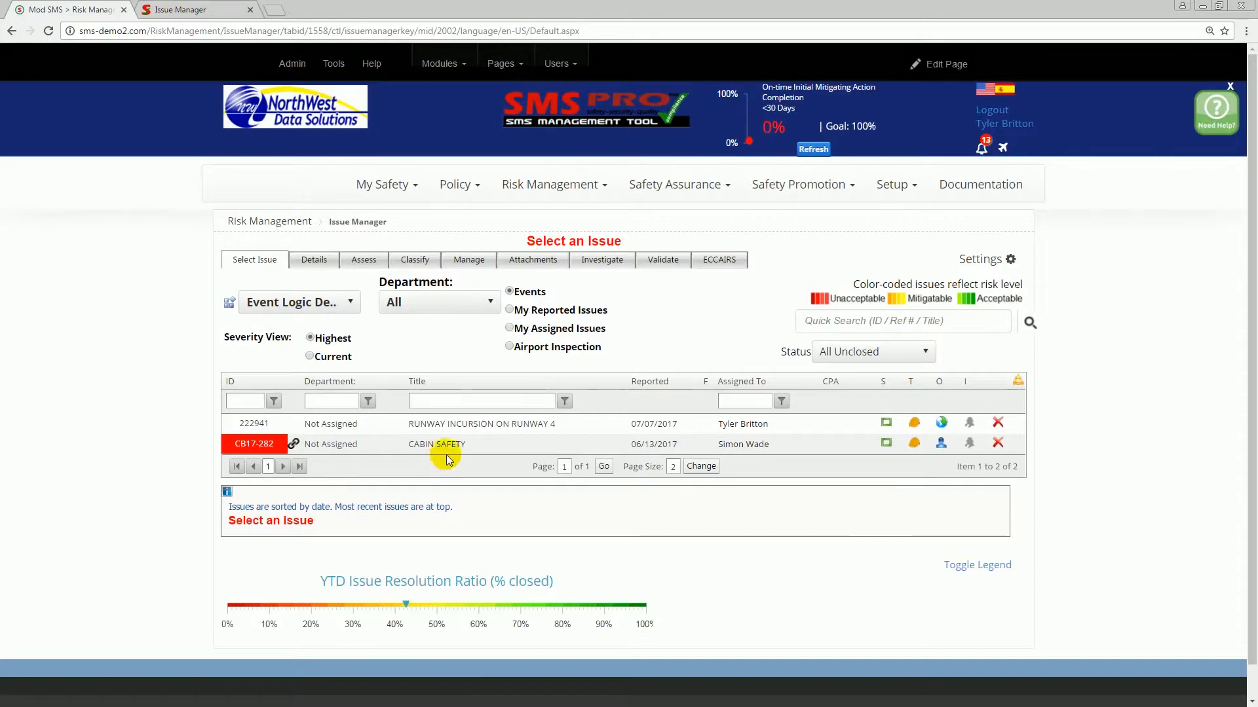
left_click(470, 427)
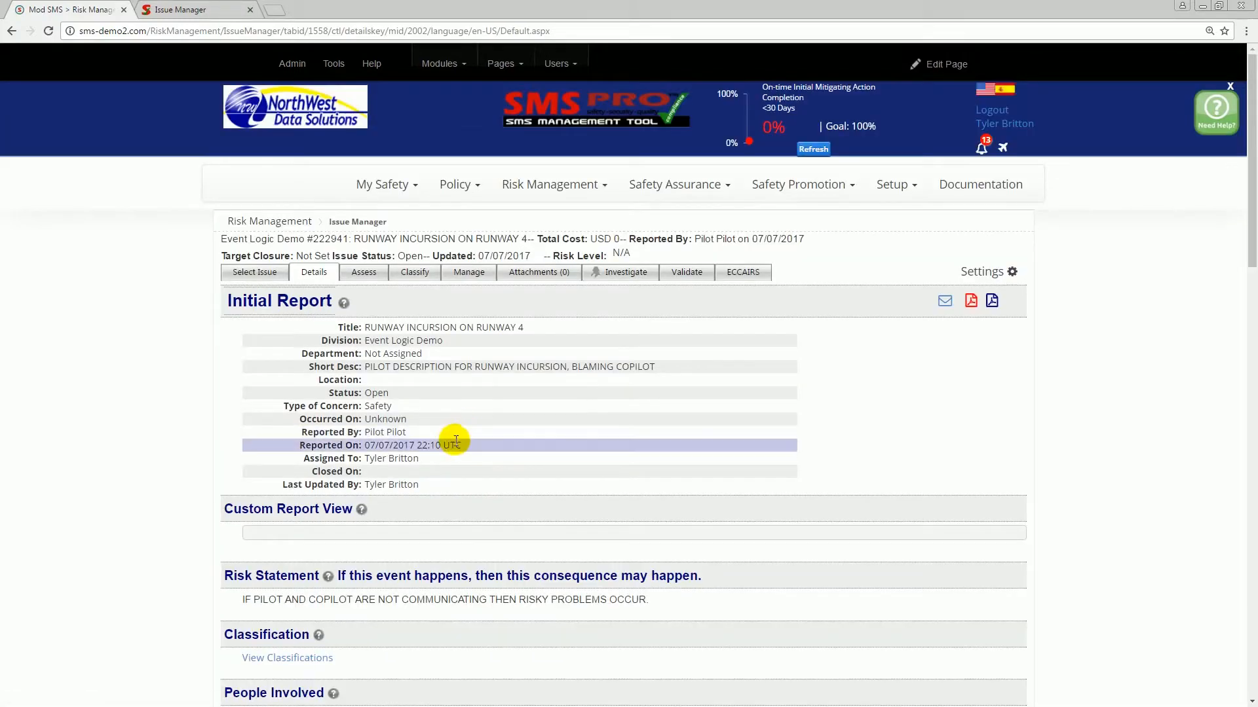
scroll(403, 465, "down", 5)
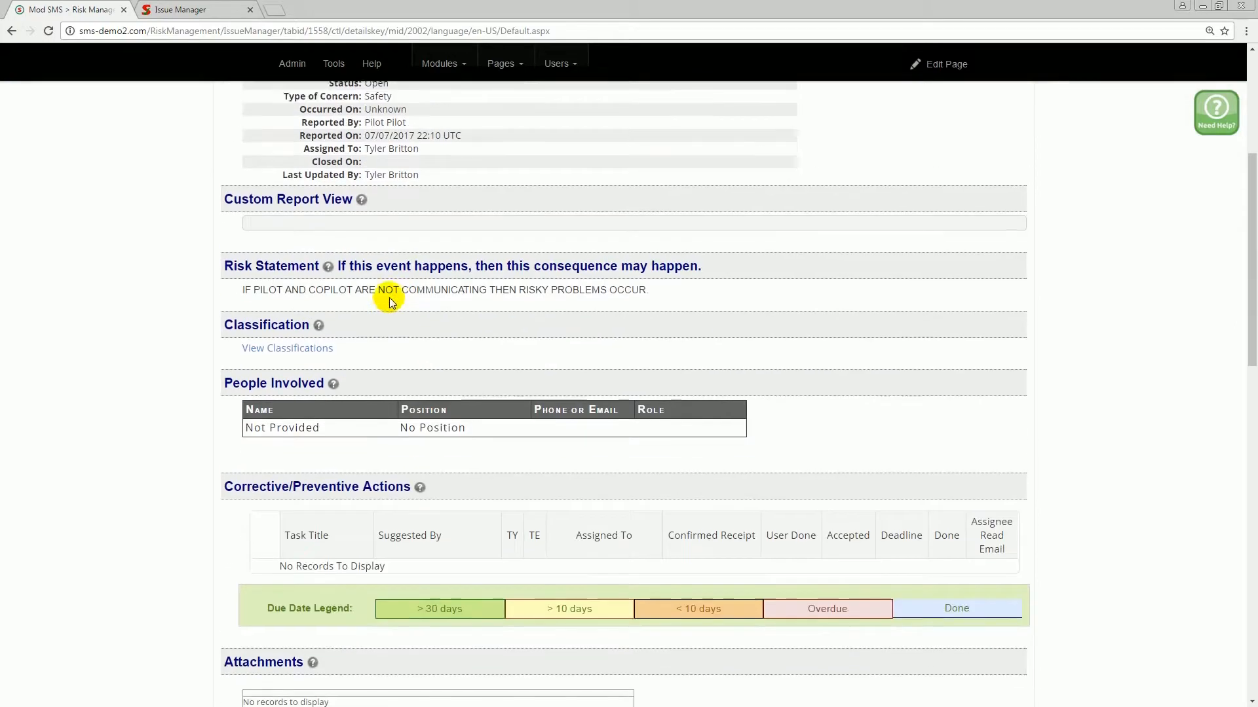
Open the event's assessment and review its merge options, associated reports, risk statement and initial risk matrix
scroll(390, 298, "up", 5)
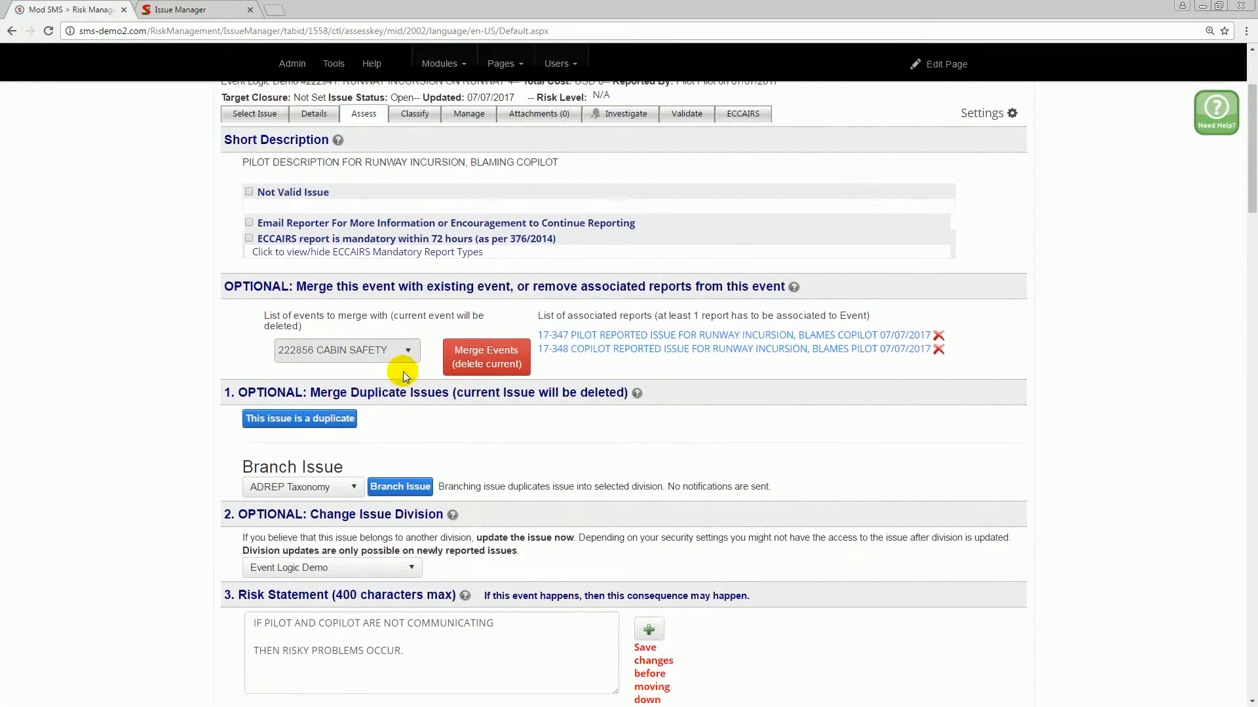
scroll(403, 371, "down", 4)
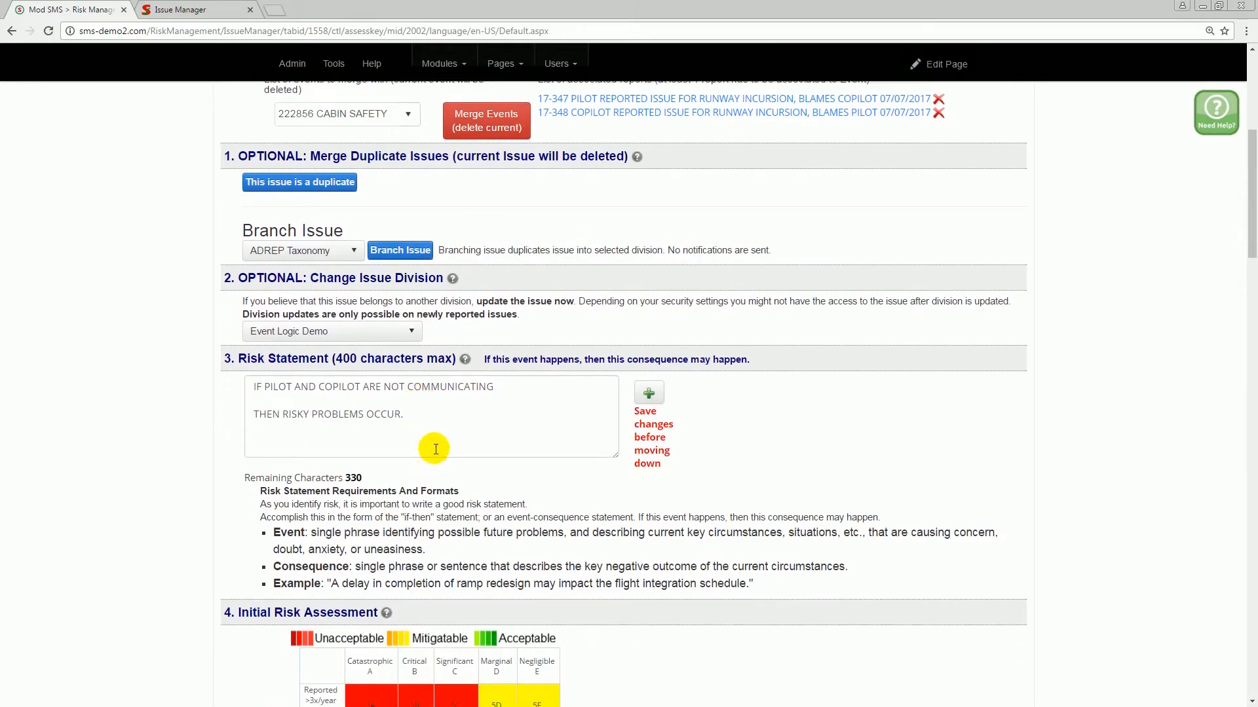
scroll(435, 450, "down", 5)
mouse_move(437, 491)
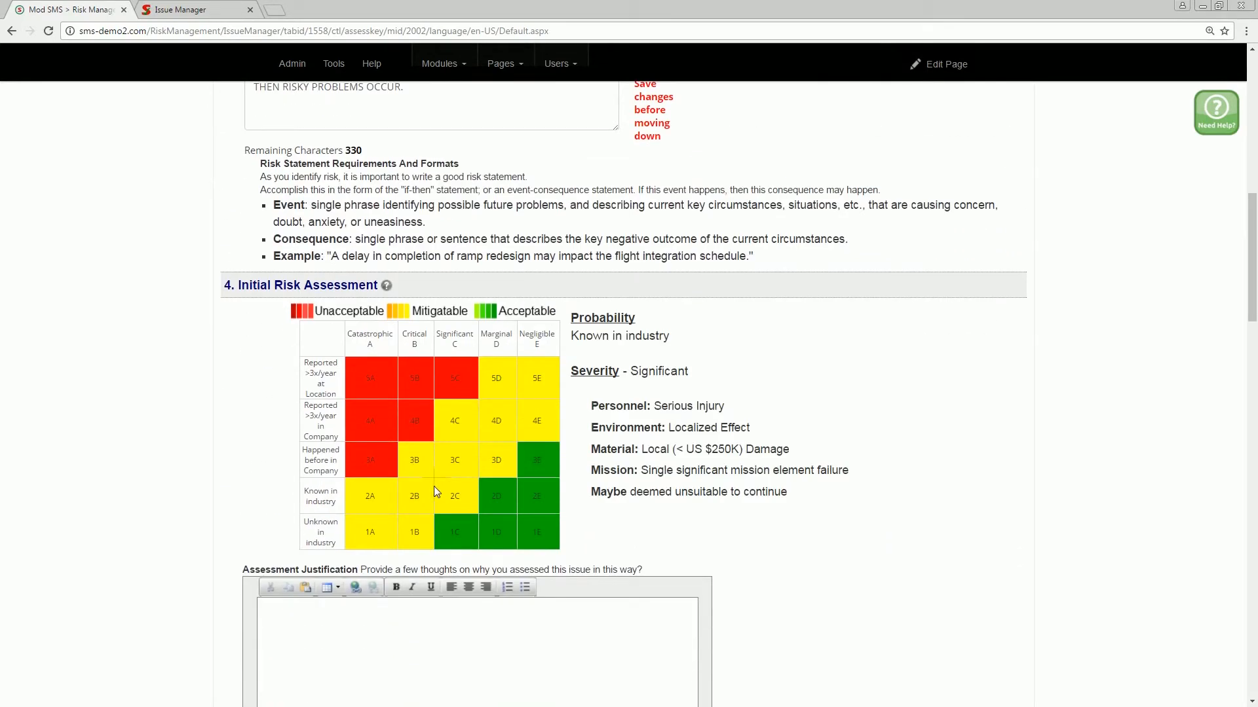
scroll(437, 491, "up", 7)
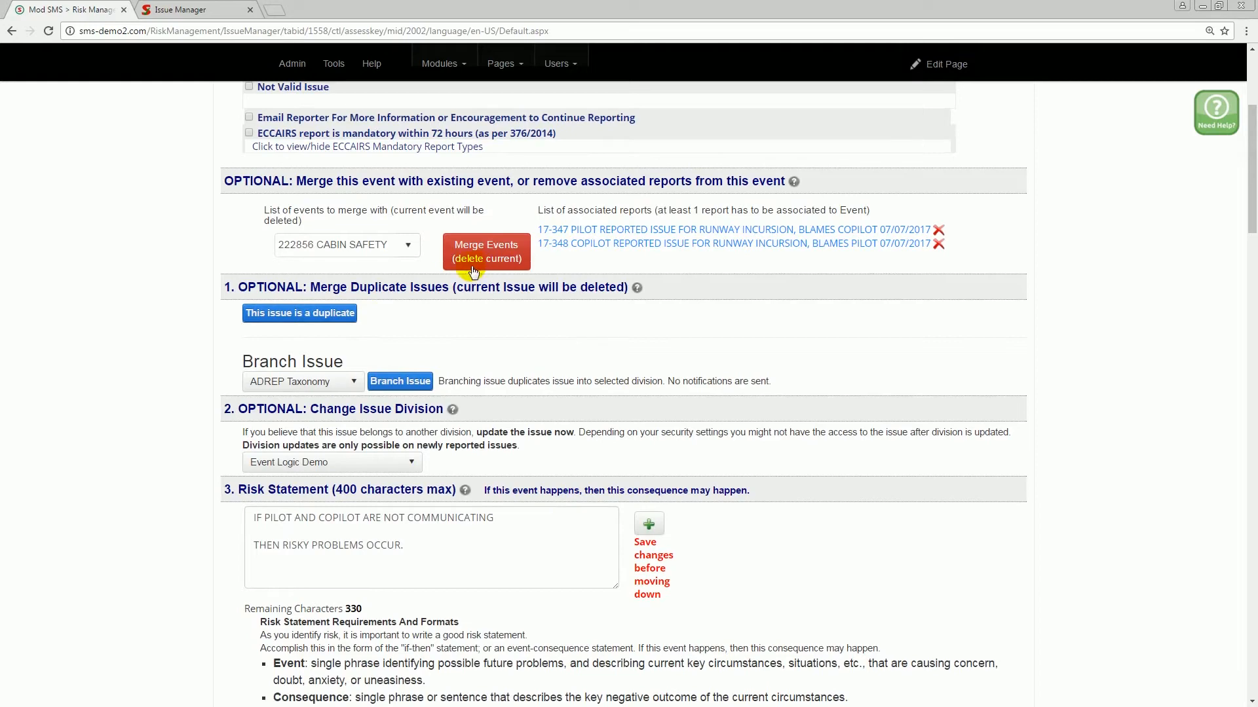